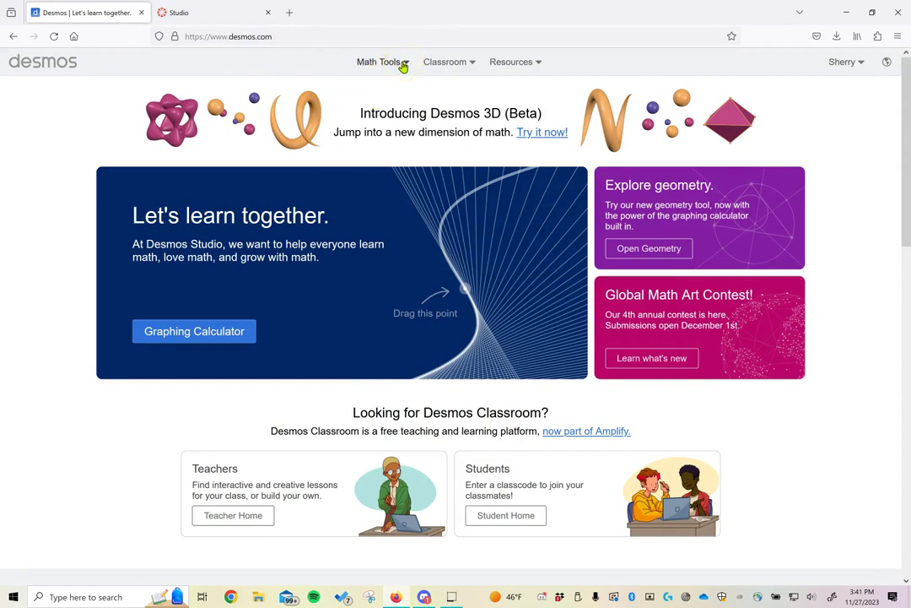
Step: Open the Desmos Graphing Calculator from the Math Tools menu to get a blank graph
left_click(404, 64)
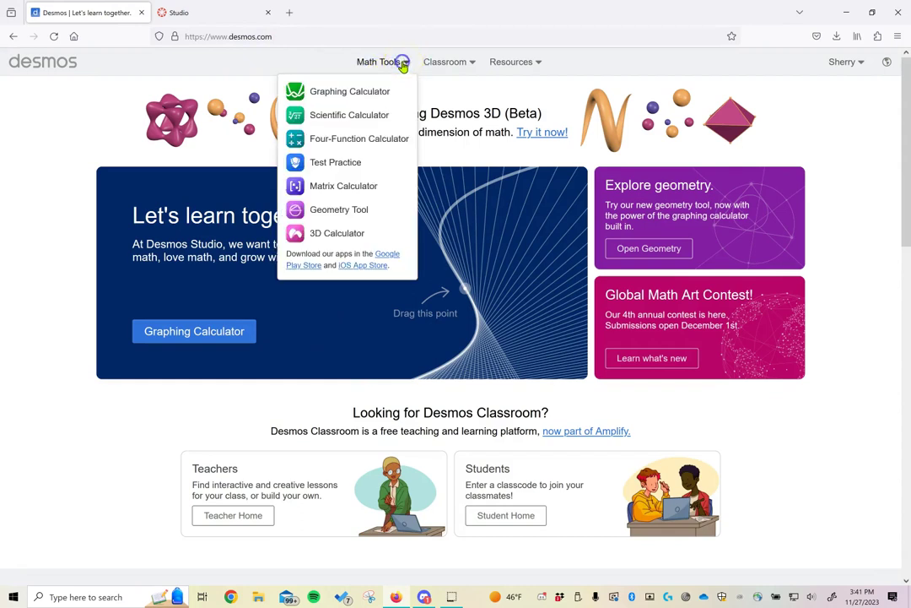
left_click(347, 95)
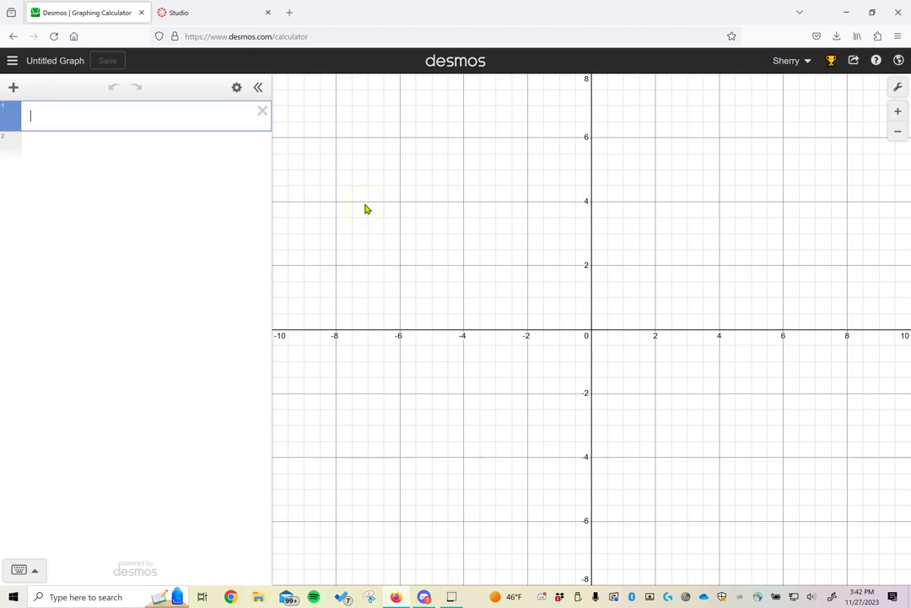
Step: Enter 'A =' in the first expression using the on-screen keypad's capital A and equals keys
left_click(92, 117)
left_click(90, 119)
left_click(41, 578)
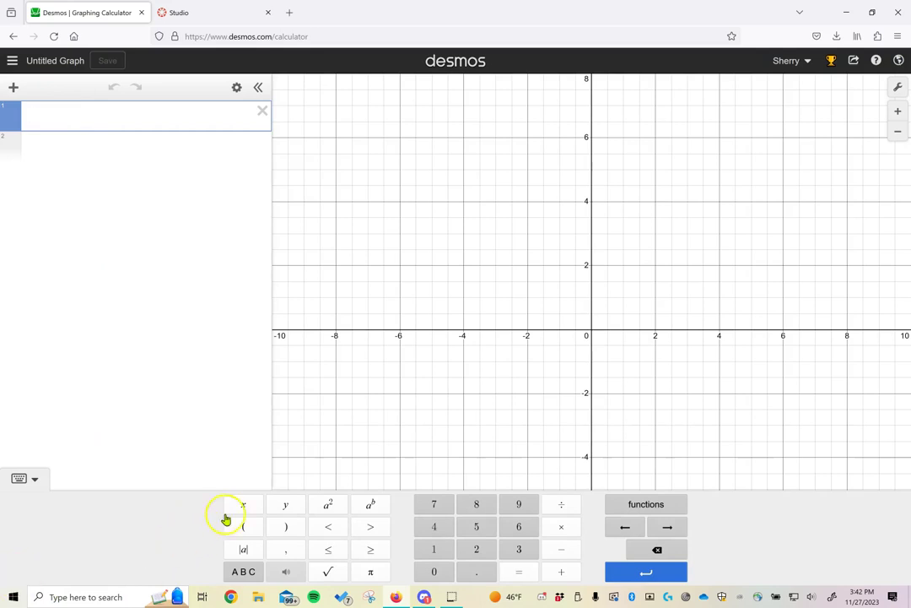
left_click(241, 572)
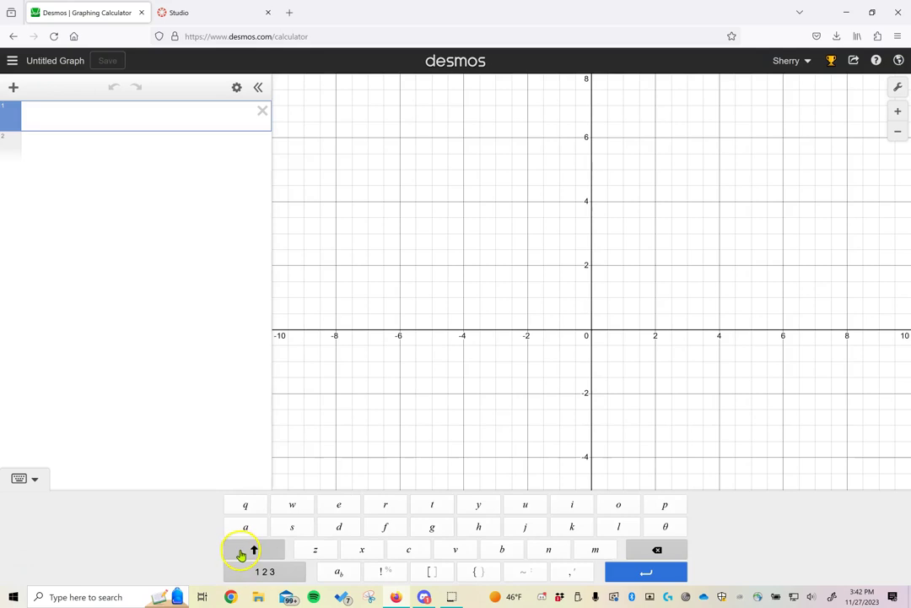
left_click(241, 552)
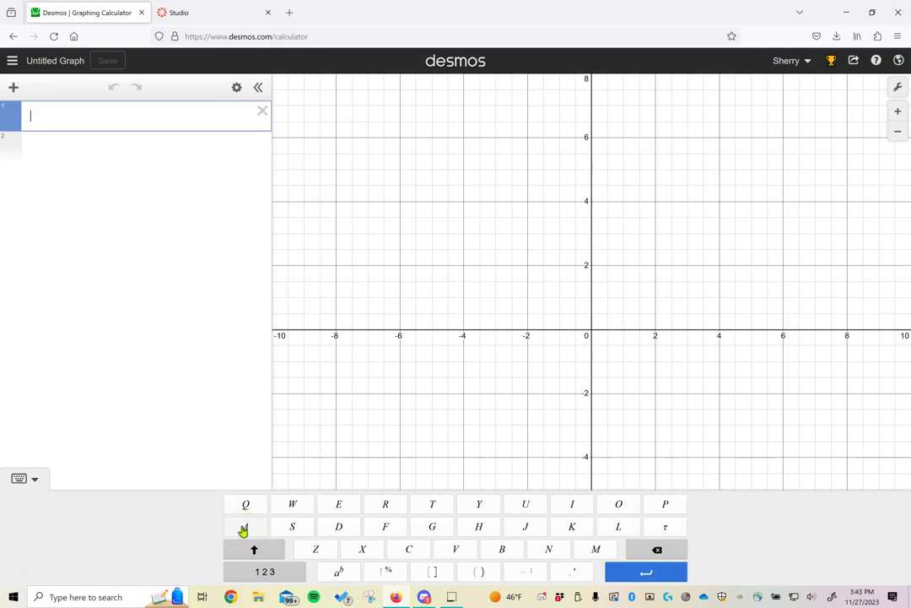
left_click(244, 527)
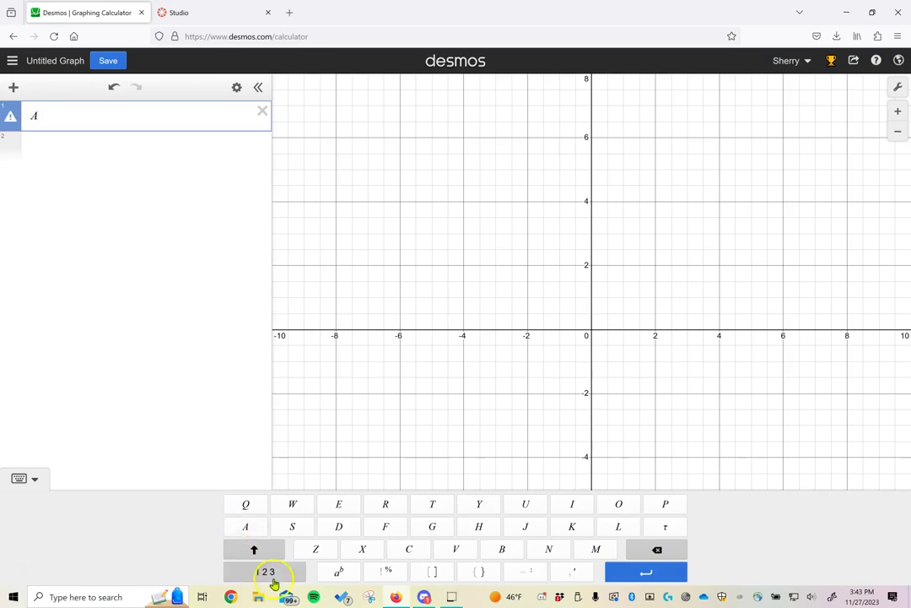
left_click(262, 549)
left_click(258, 550)
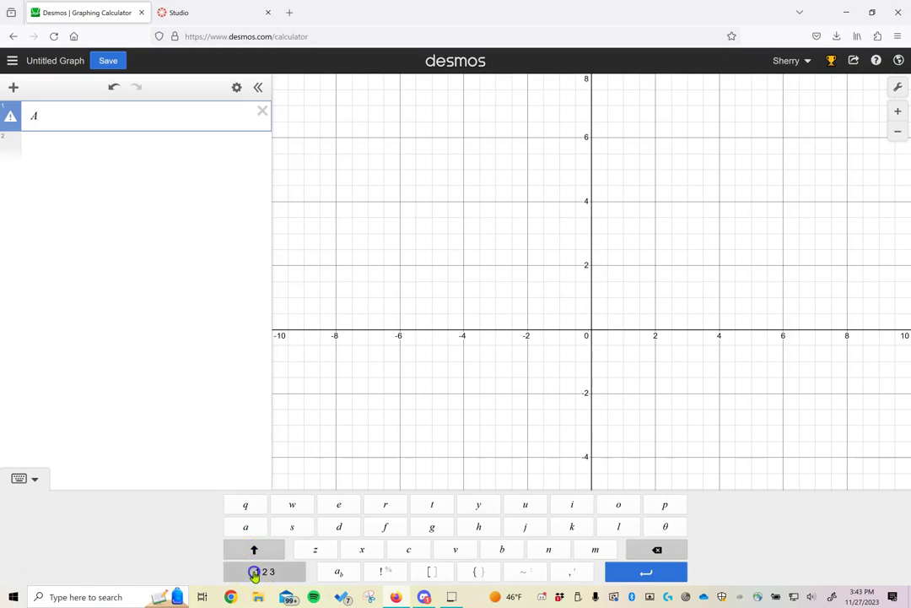
left_click(255, 573)
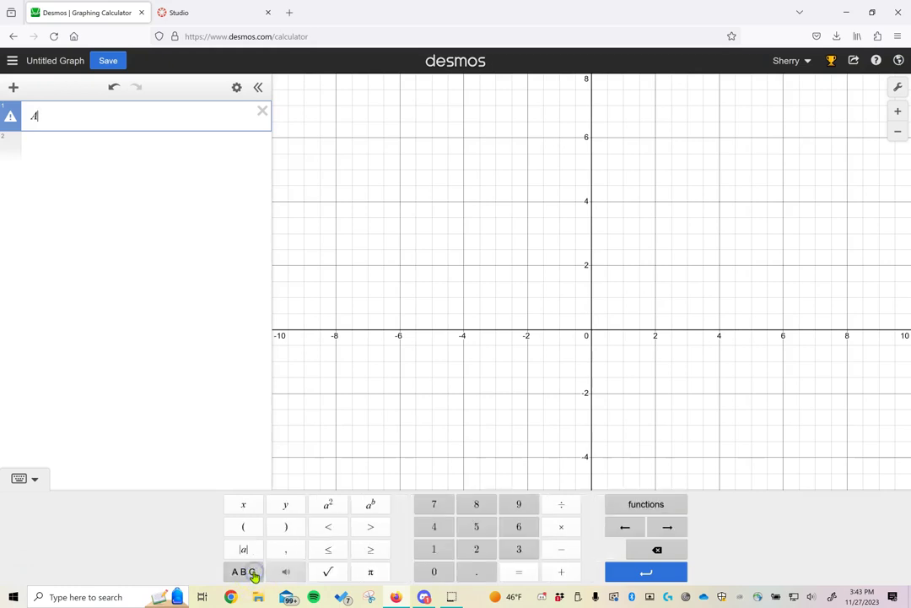
left_click(522, 571)
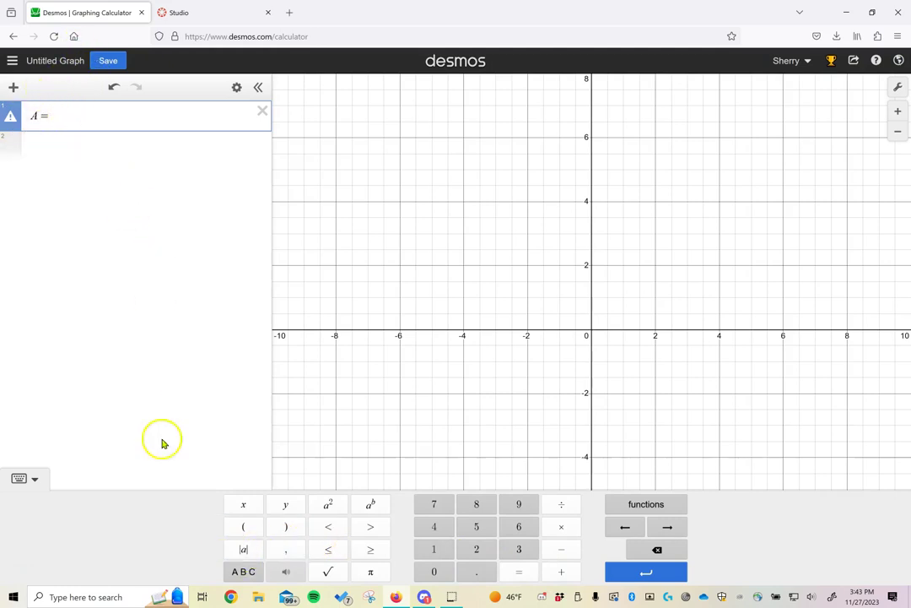
Step: Turn the first expression into the empty list A = [ ] with the caret inside the brackets
left_click(243, 572)
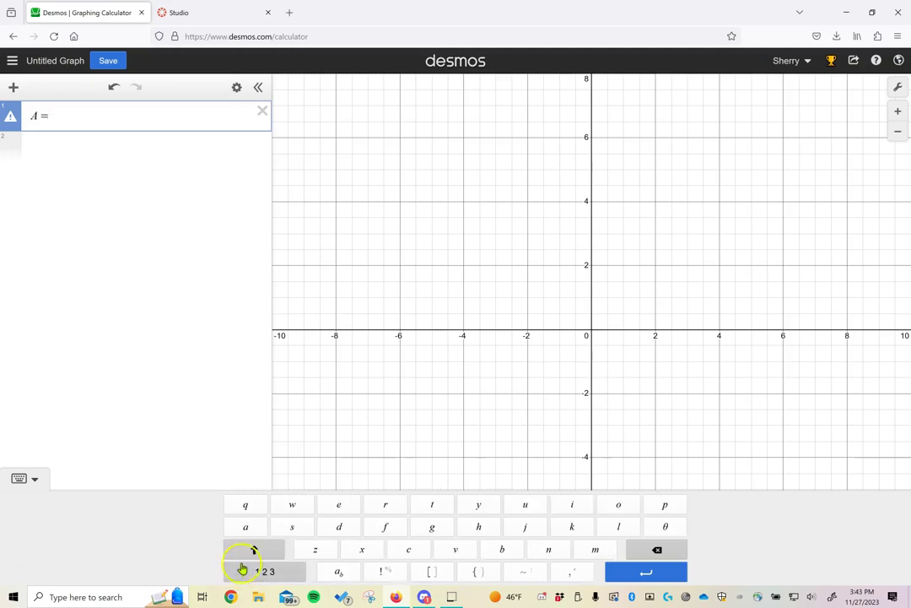
left_click(430, 572)
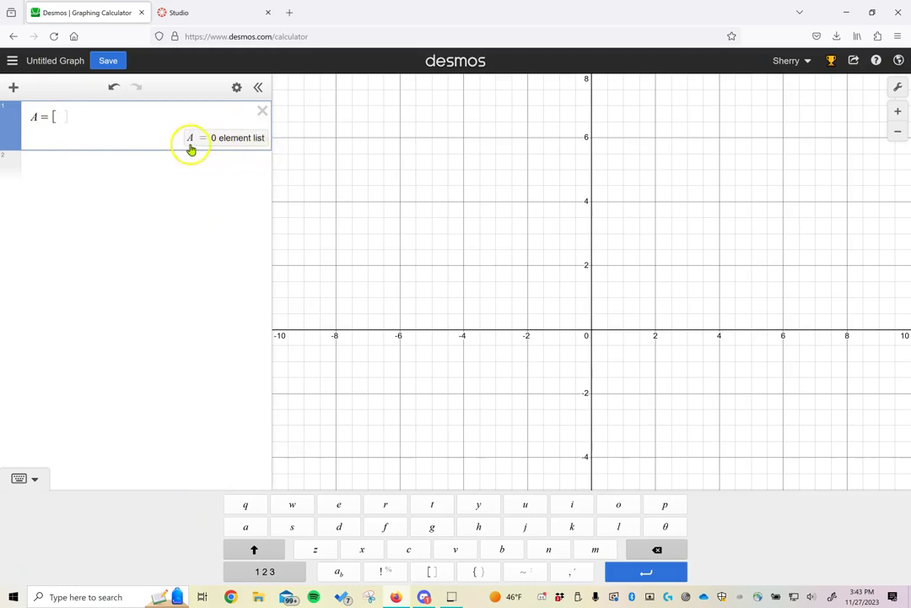
left_click(97, 114)
left_click(64, 115)
Step: Enter the first five values of list A: 24, 24, 21, 32, 24
left_click(265, 572)
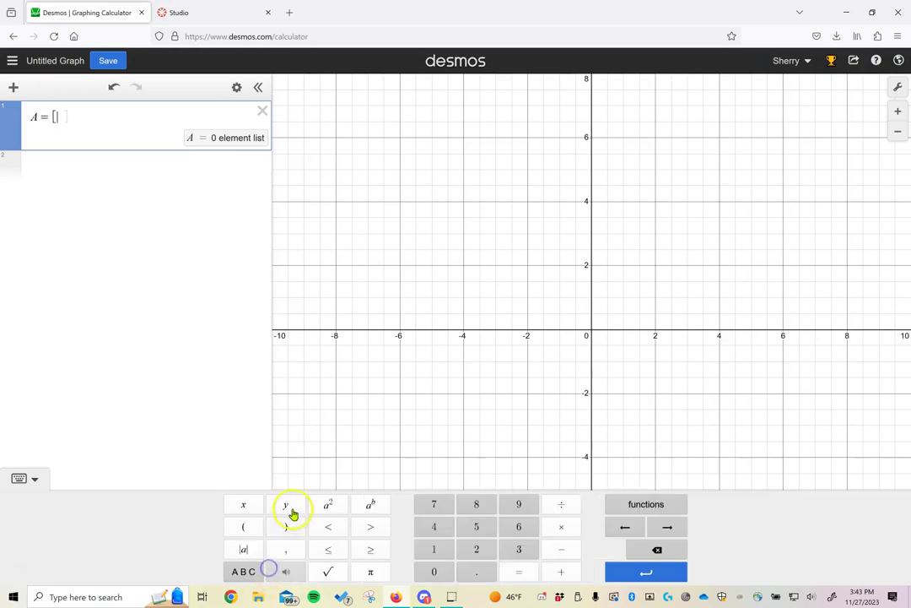
left_click(471, 546)
left_click(446, 528)
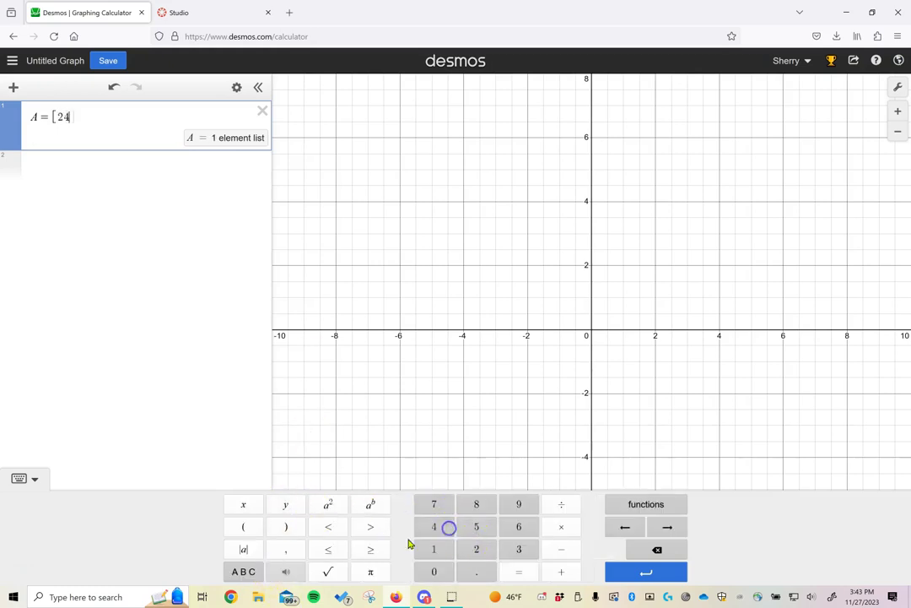
left_click(285, 550)
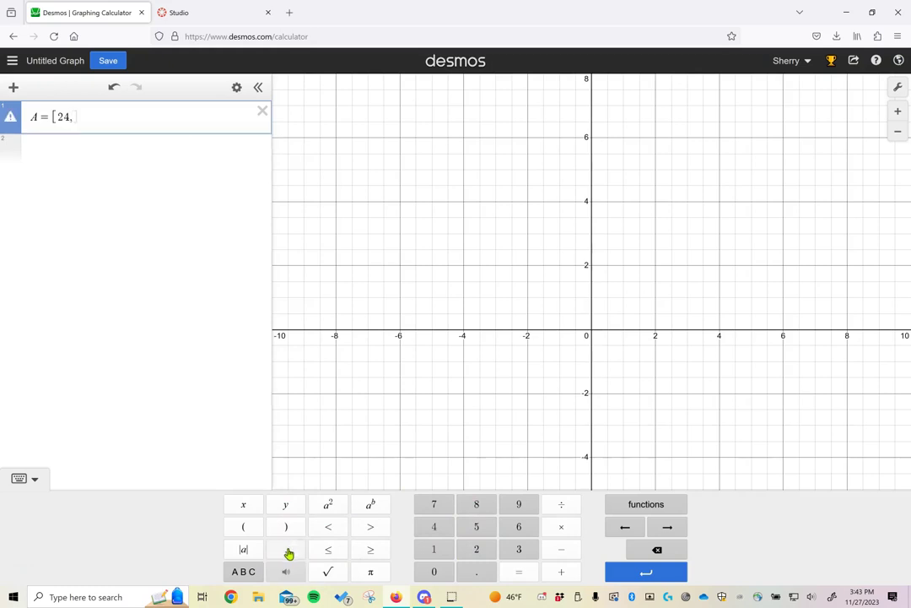
left_click(428, 566)
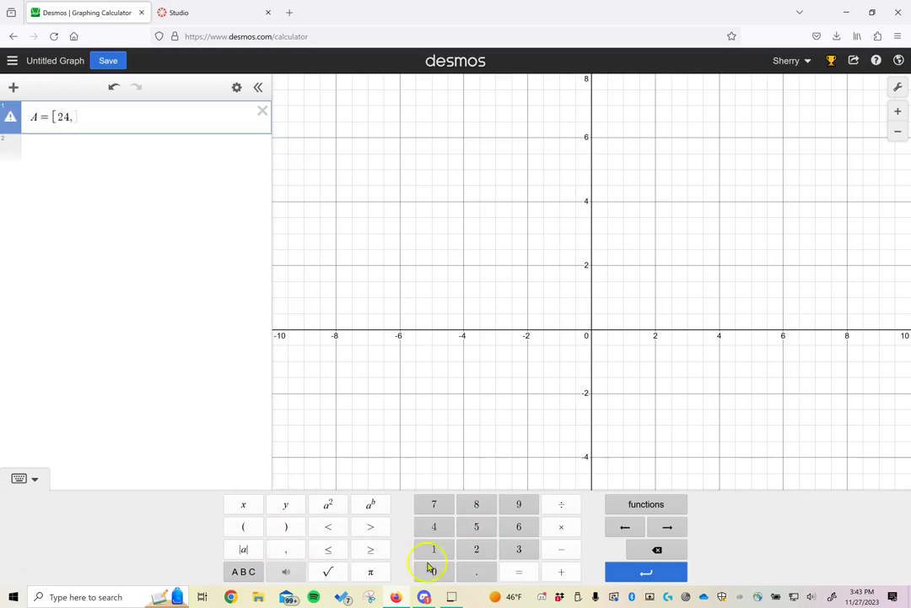
left_click(469, 547)
left_click(436, 528)
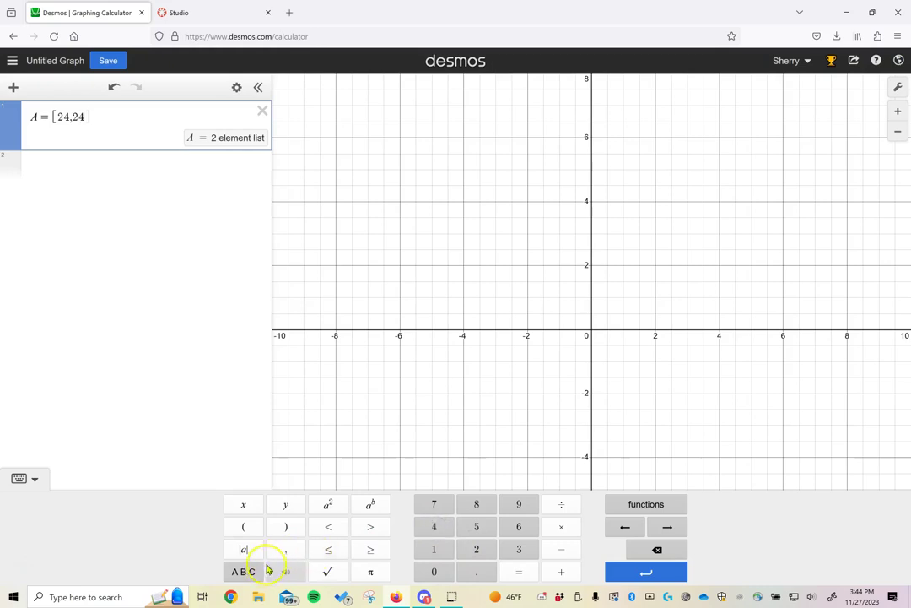
left_click(285, 551)
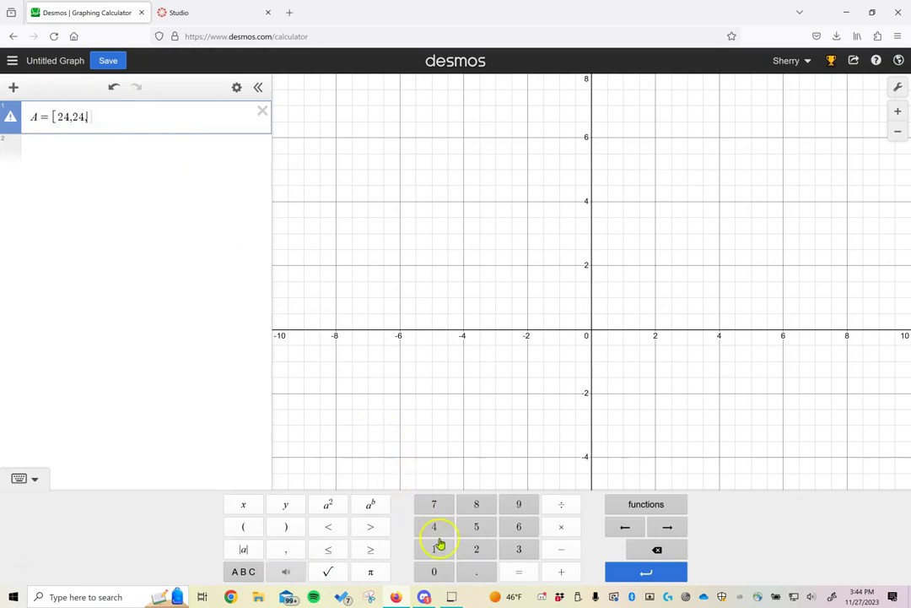
left_click(476, 550)
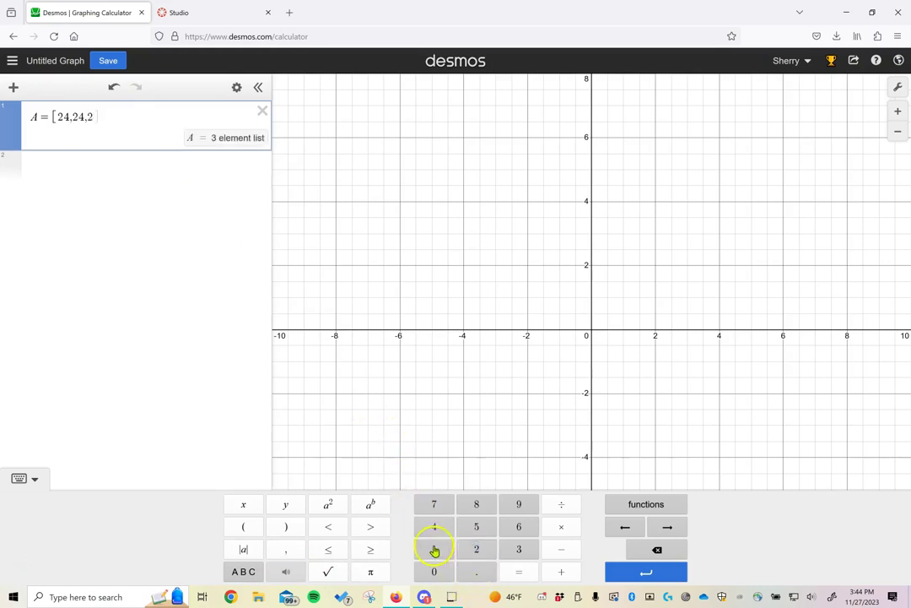
left_click(434, 550)
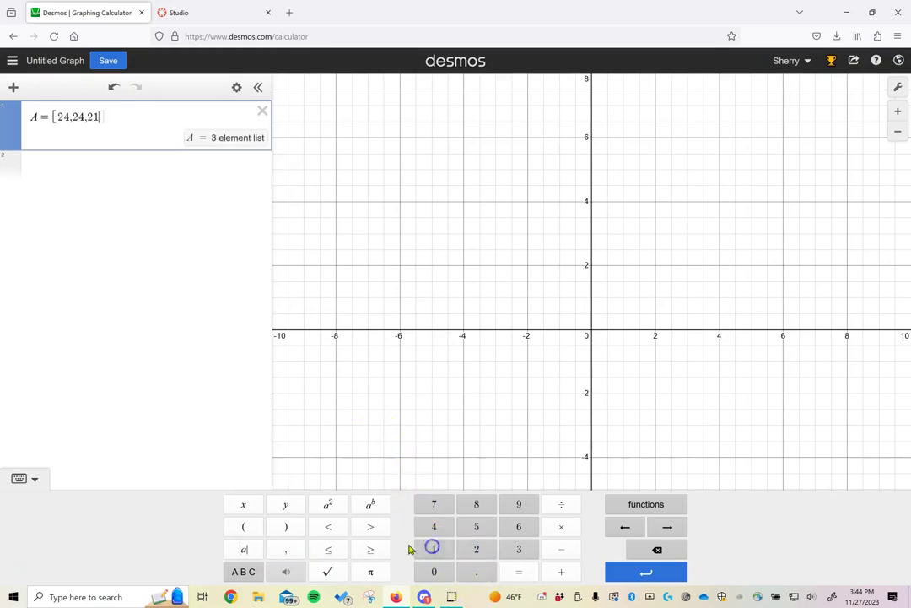
left_click(284, 548)
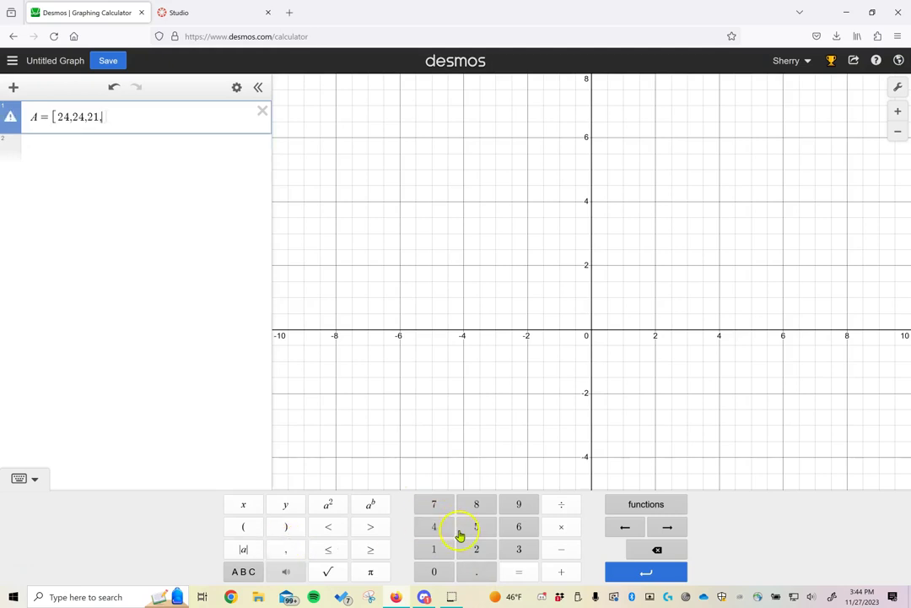
left_click(517, 549)
left_click(478, 548)
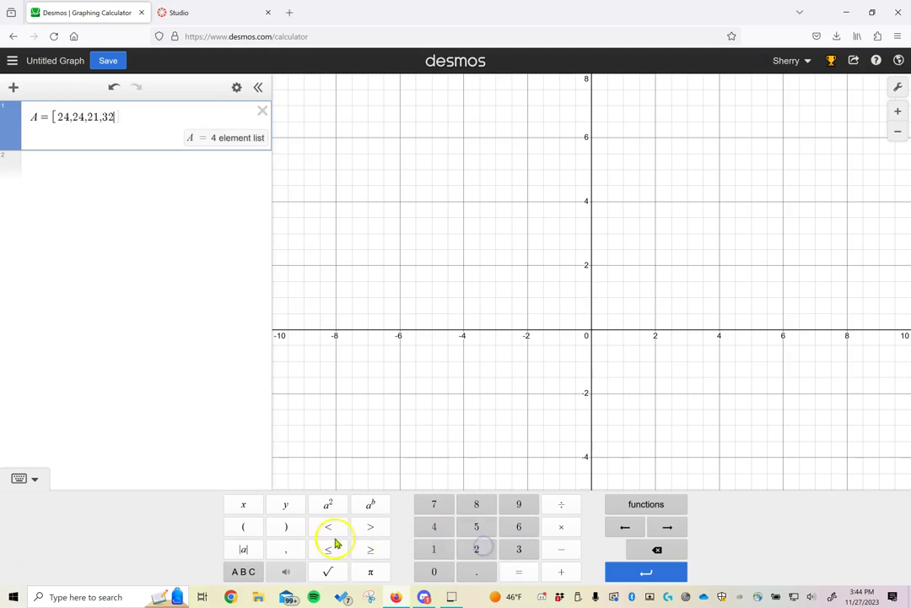
left_click(286, 550)
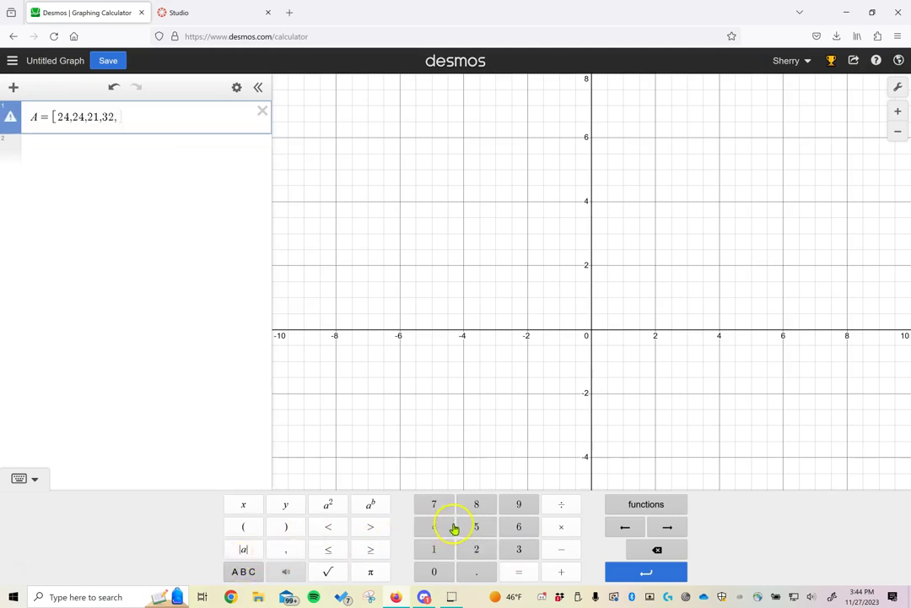
left_click(474, 548)
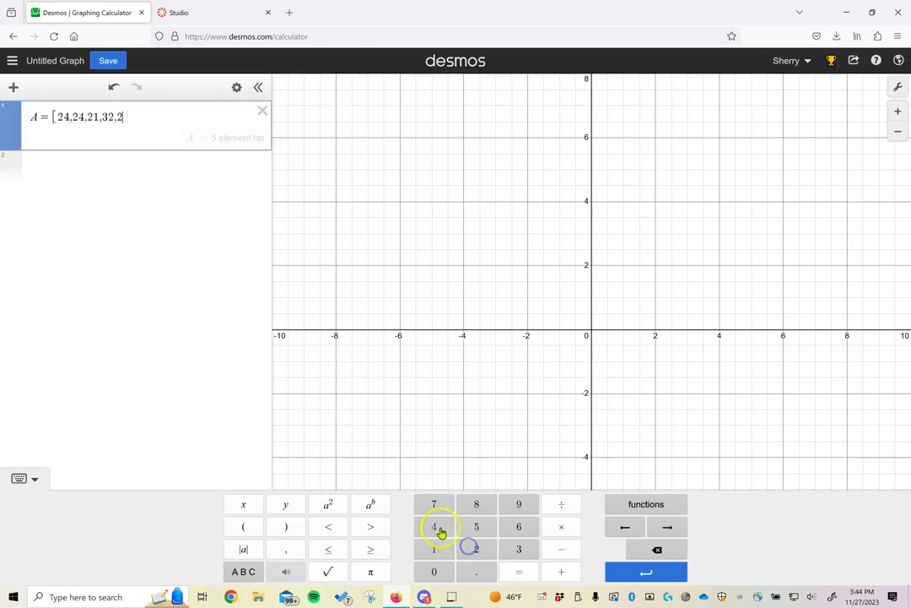
left_click(435, 527)
left_click(286, 549)
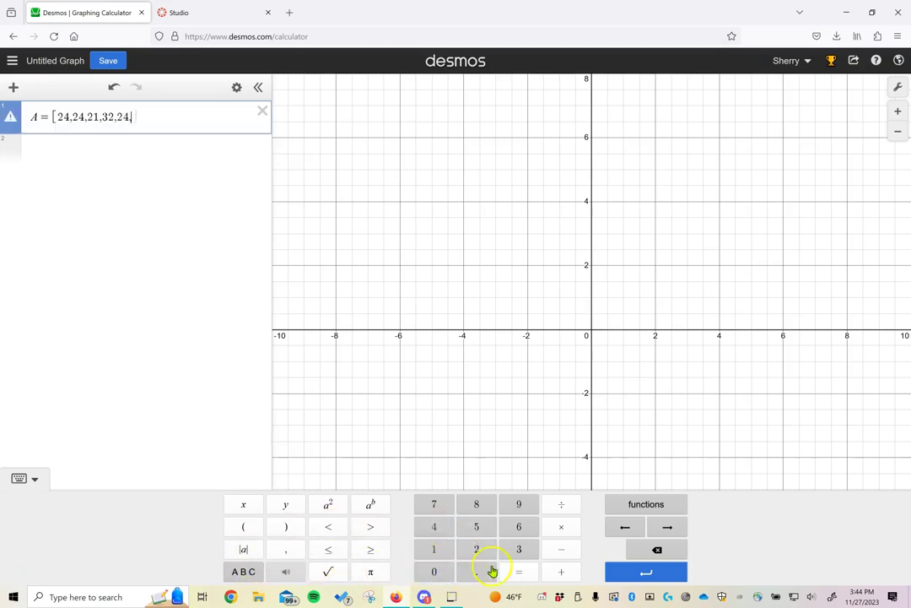
Step: Add 33, 37, 41, 44 and 52 to list A and commit it, creating line 2
left_click(514, 551)
left_click(515, 551)
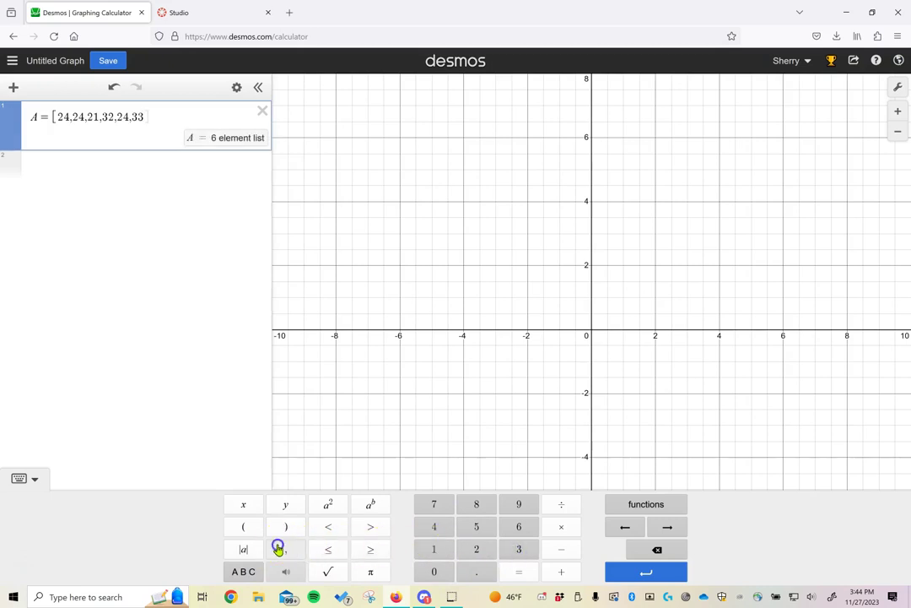
left_click(285, 550)
left_click(518, 550)
left_click(433, 504)
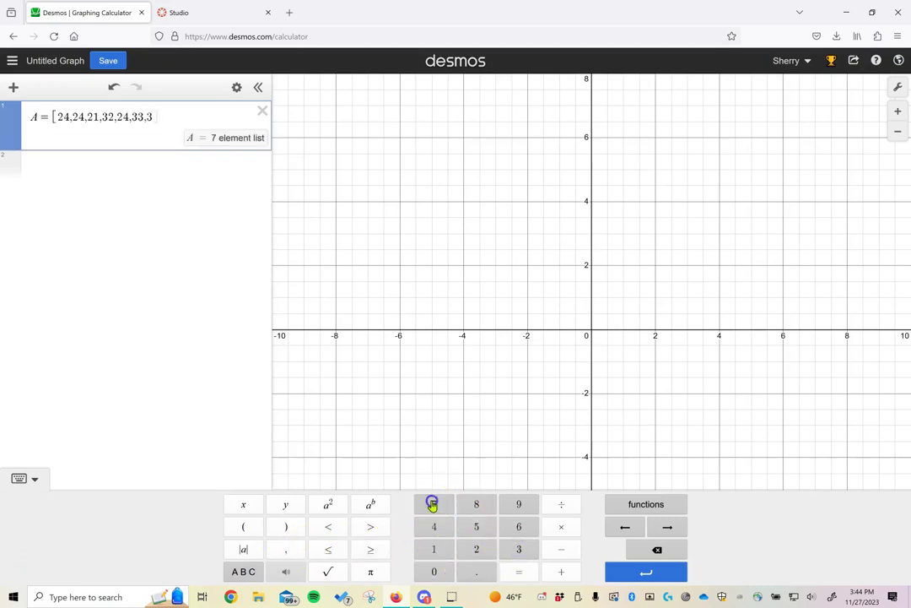
left_click(284, 549)
left_click(434, 527)
left_click(438, 550)
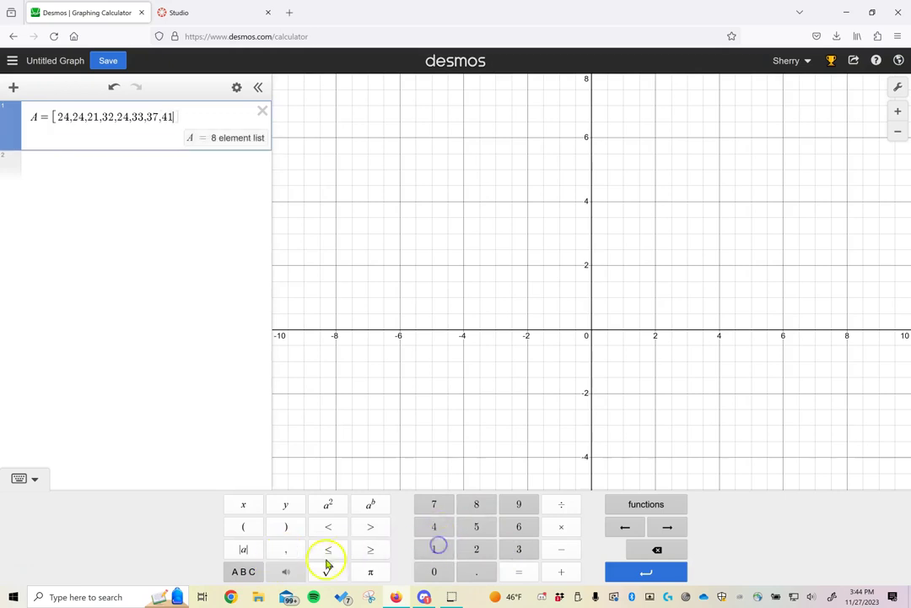
left_click(279, 551)
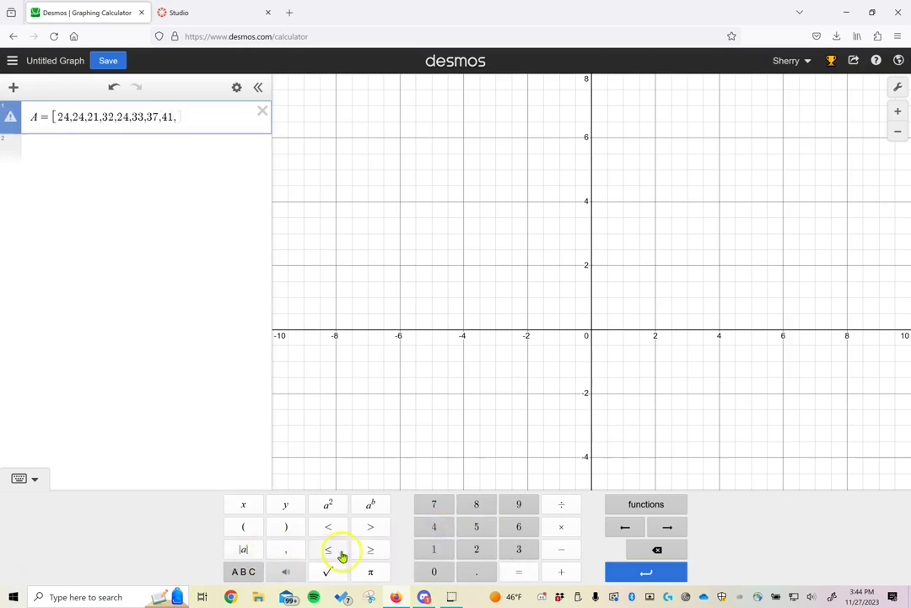
left_click(435, 530)
left_click(438, 535)
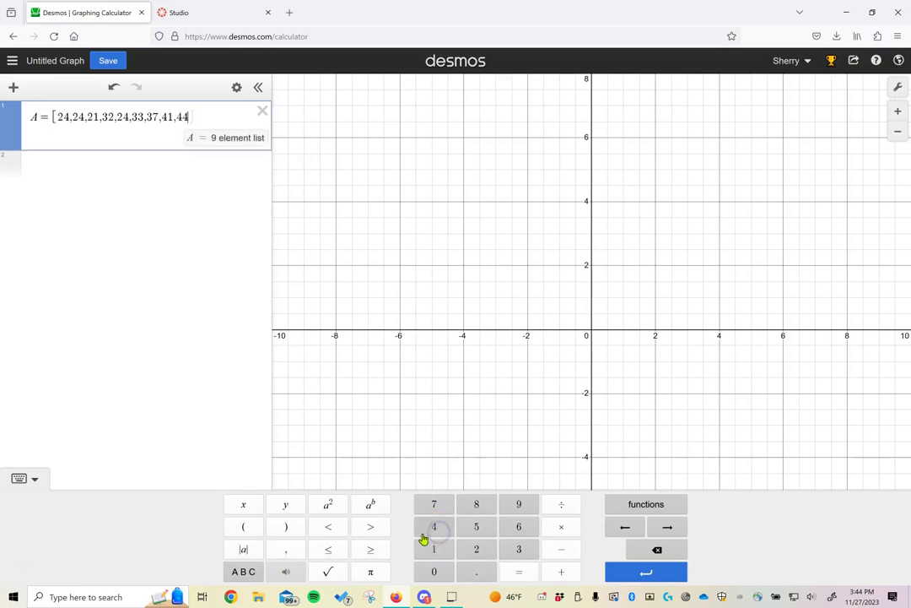
left_click(285, 551)
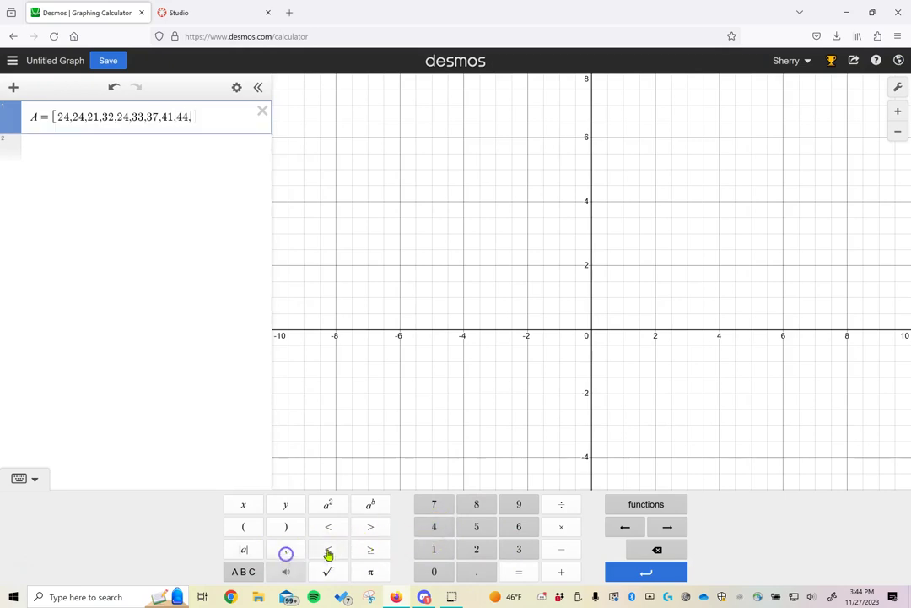
left_click(473, 529)
left_click(475, 549)
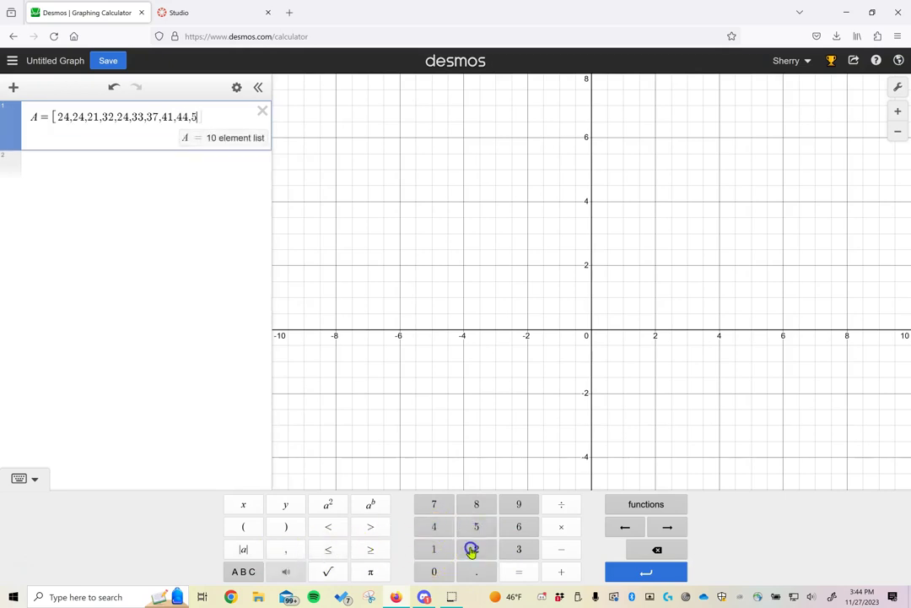
left_click(223, 121)
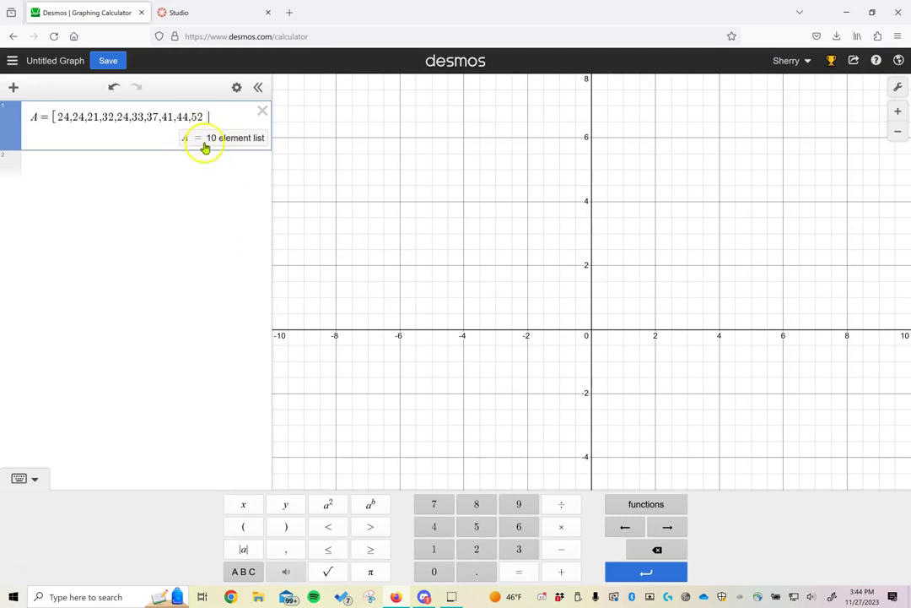
key("Return")
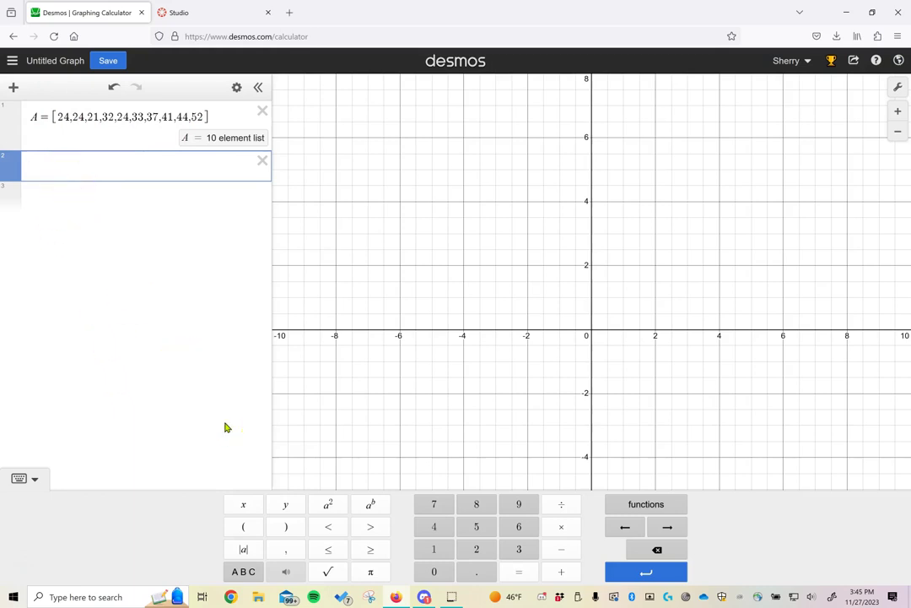
Step: Enter mean(A) on line 2 from the Statistics functions, giving 33.2
left_click(632, 509)
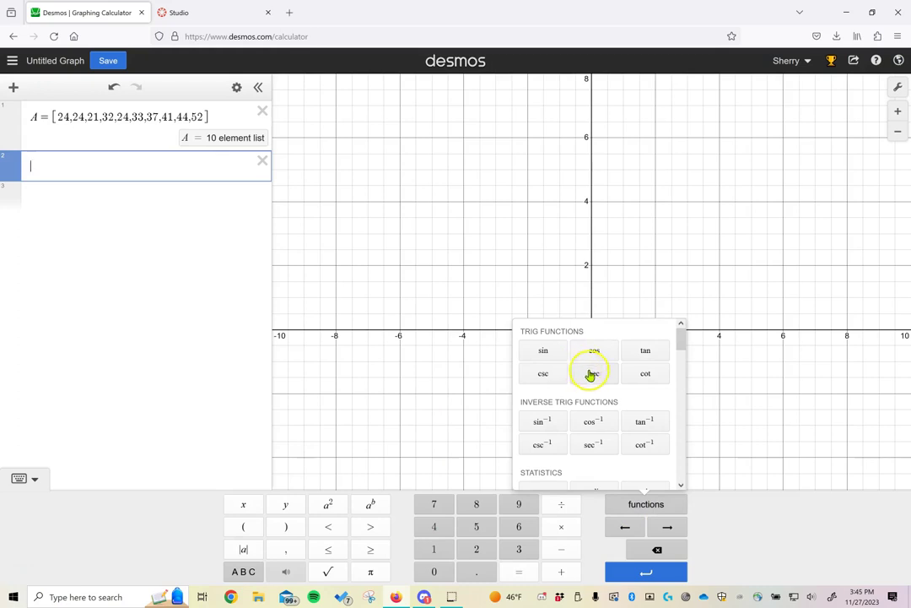
scroll(596, 379, "down", 1)
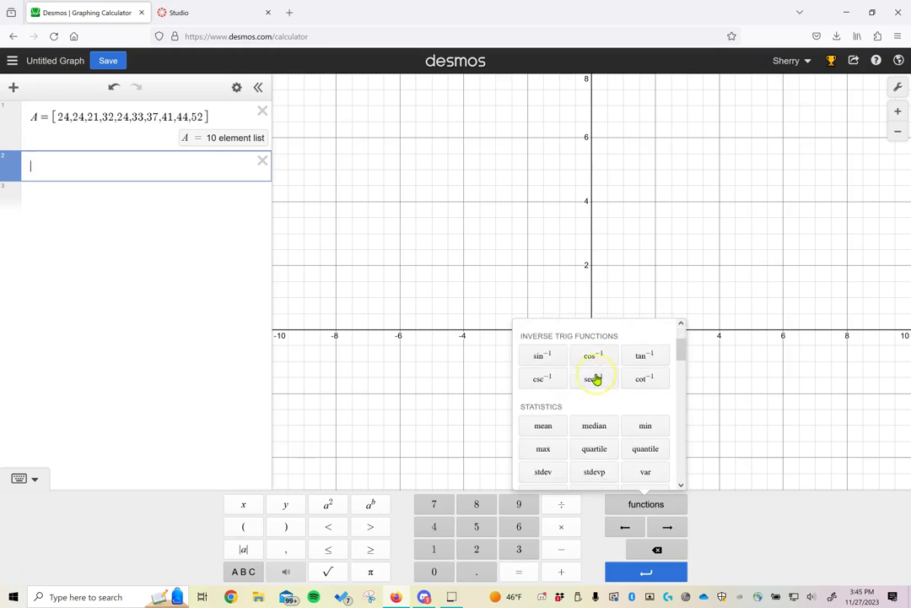
left_click(545, 431)
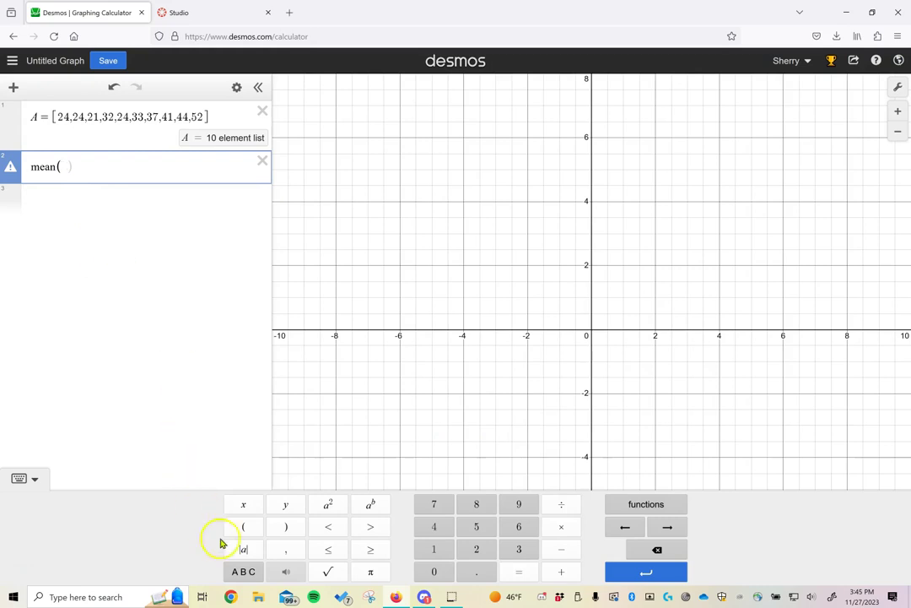
left_click(244, 572)
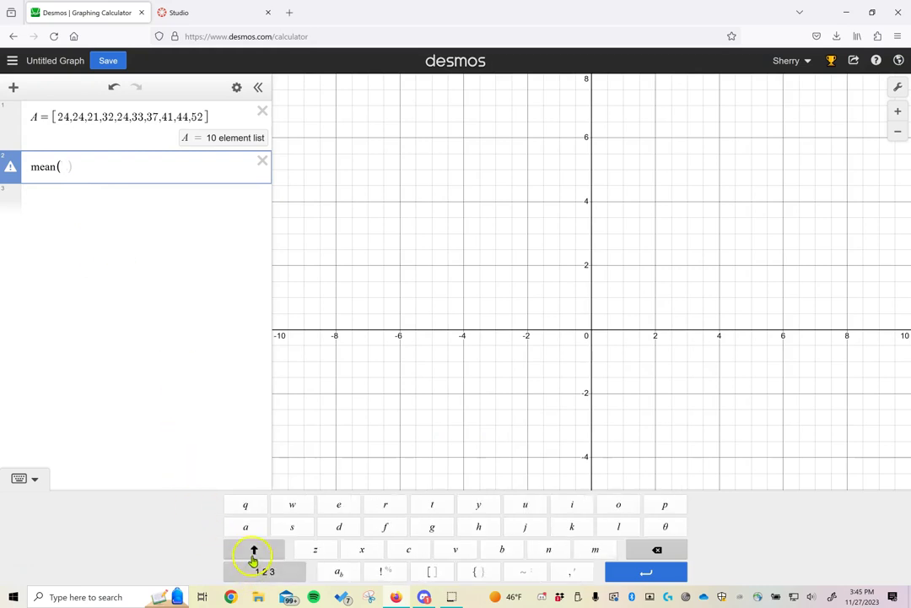
left_click(253, 553)
left_click(246, 527)
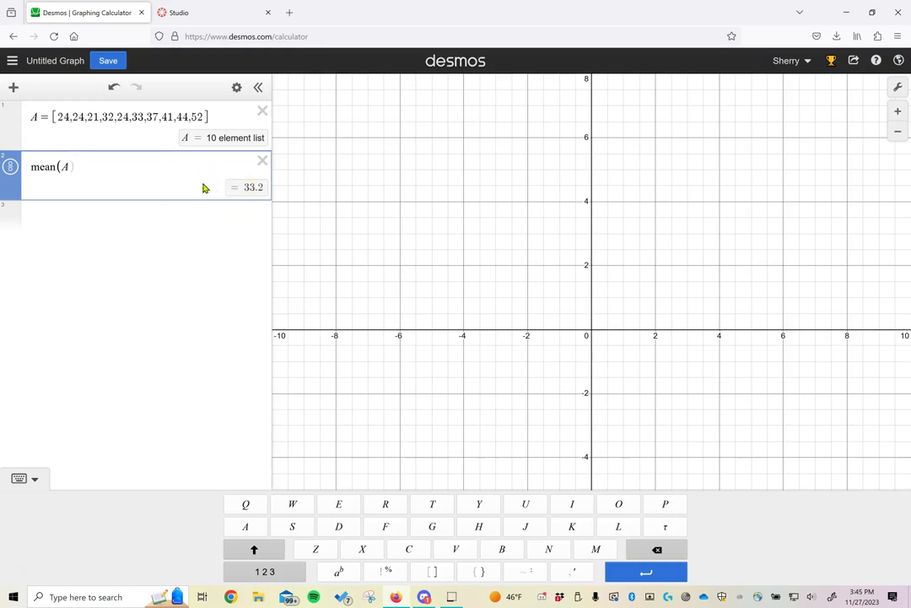
Step: Add stdev(A) on line 3, evaluating to 10.2718601583, and start line 4
left_click(642, 574)
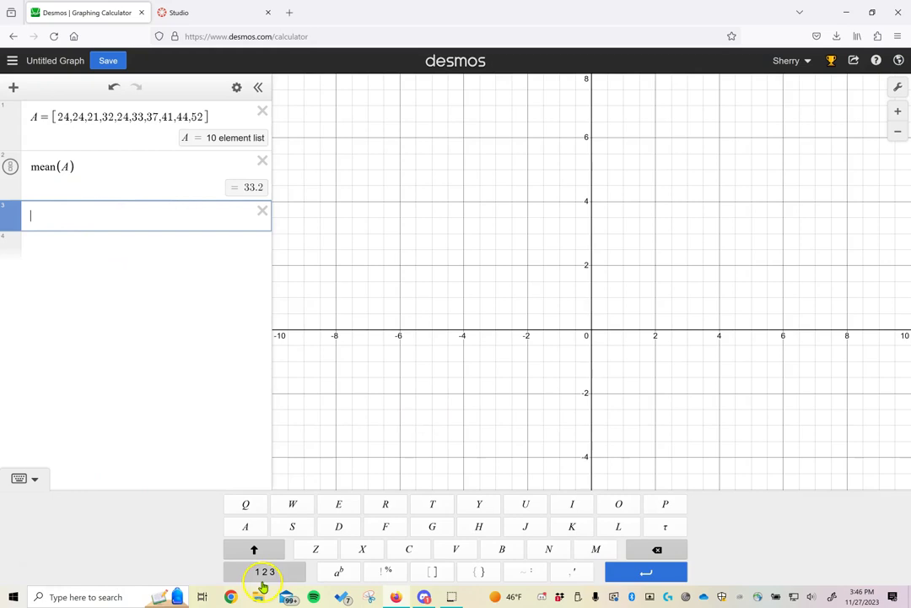
left_click(263, 572)
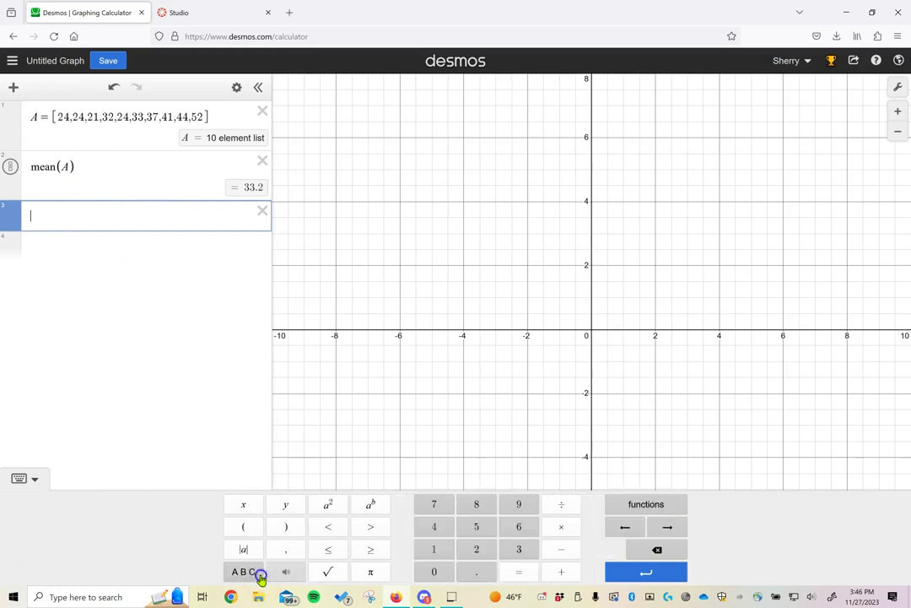
left_click(640, 504)
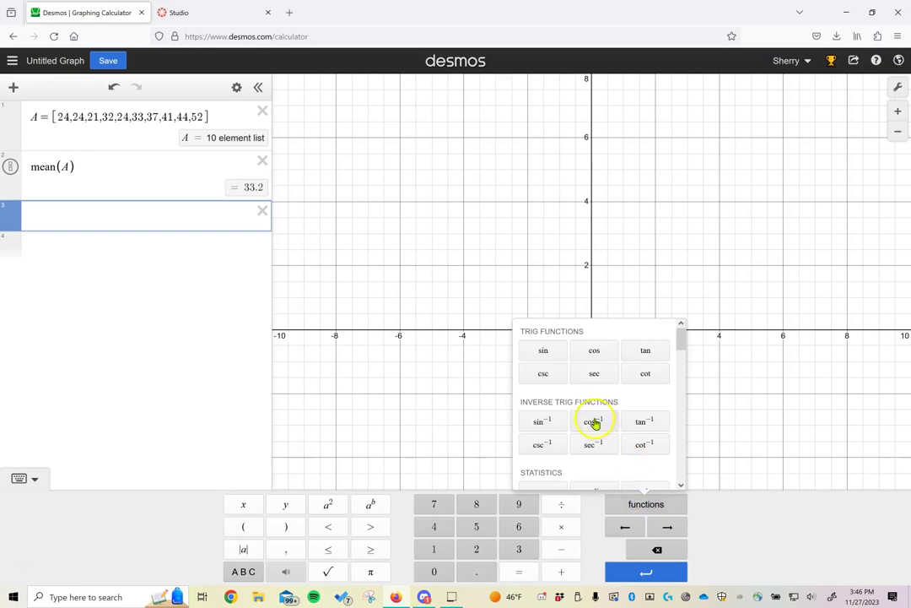
scroll(595, 422, "down", 1)
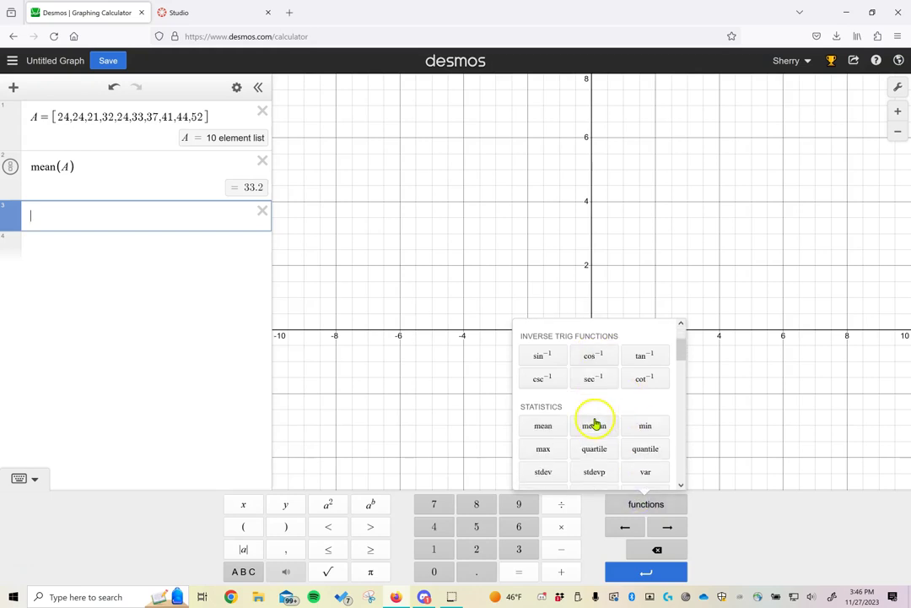
left_click(539, 470)
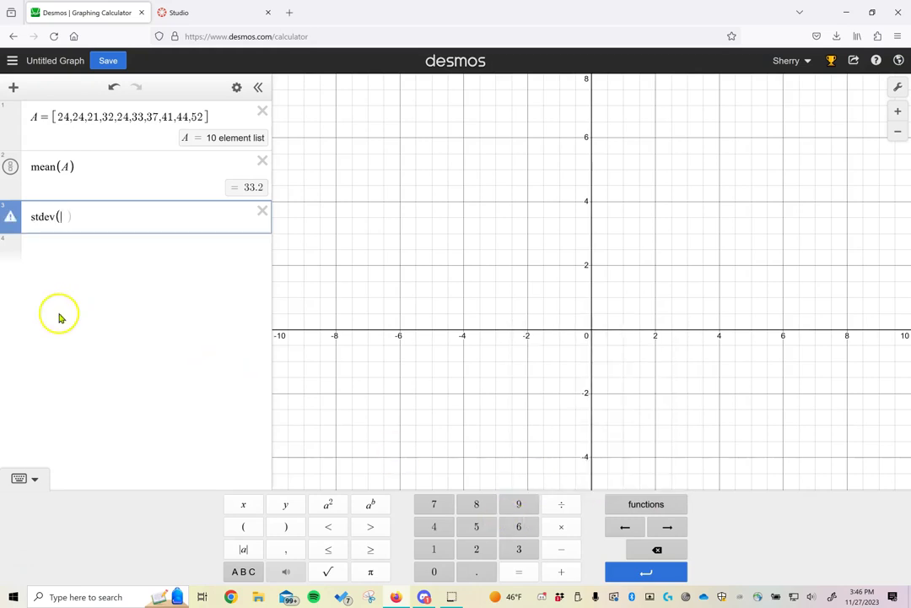
left_click(243, 571)
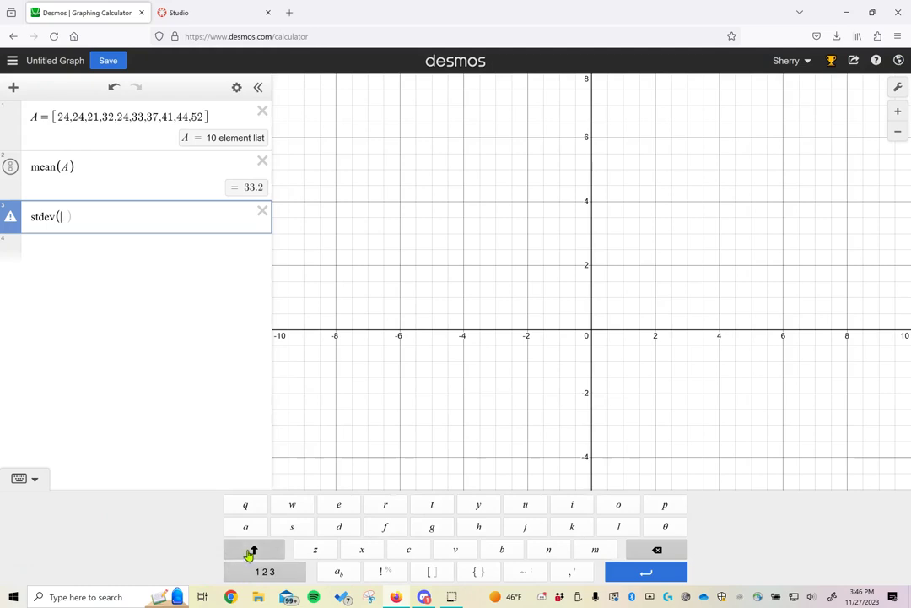
left_click(250, 550)
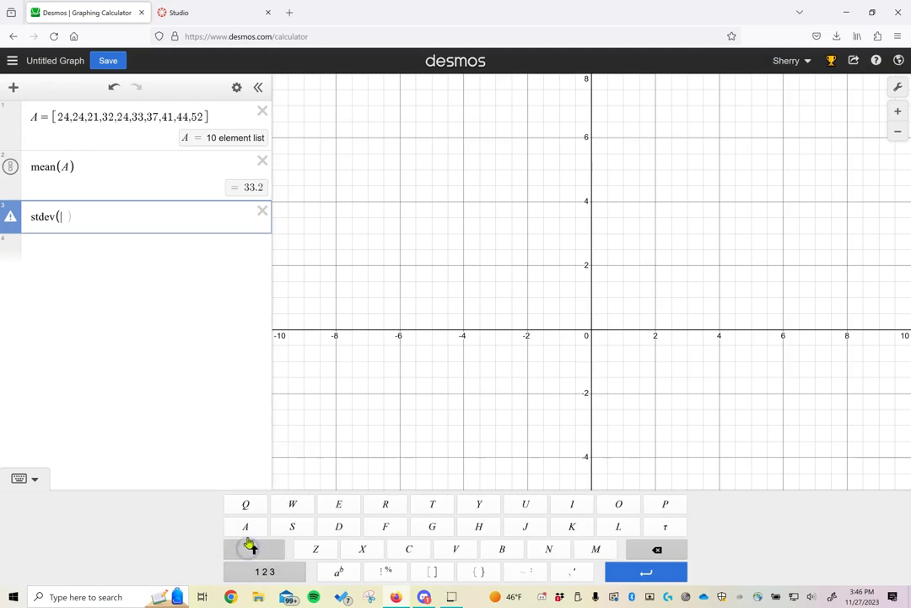
left_click(245, 528)
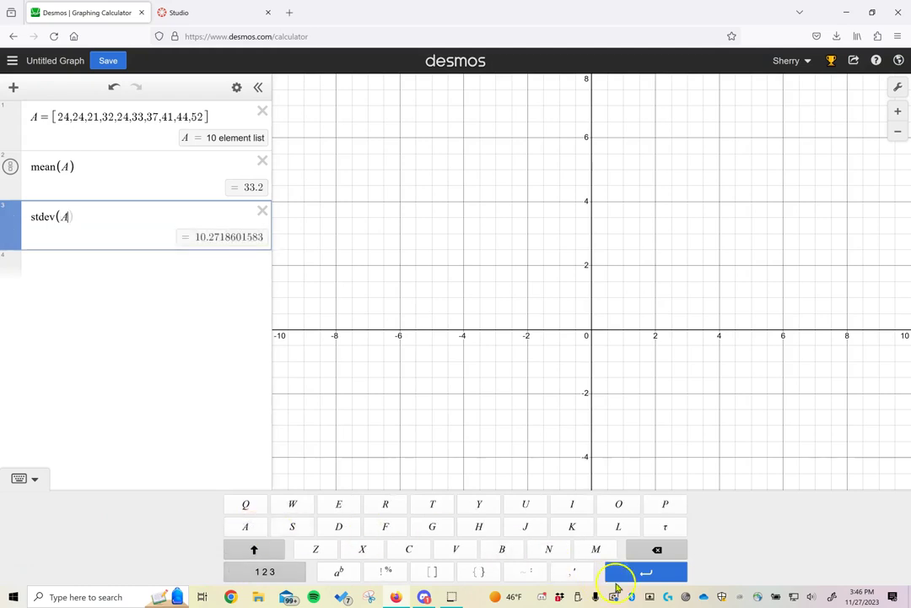
left_click(637, 573)
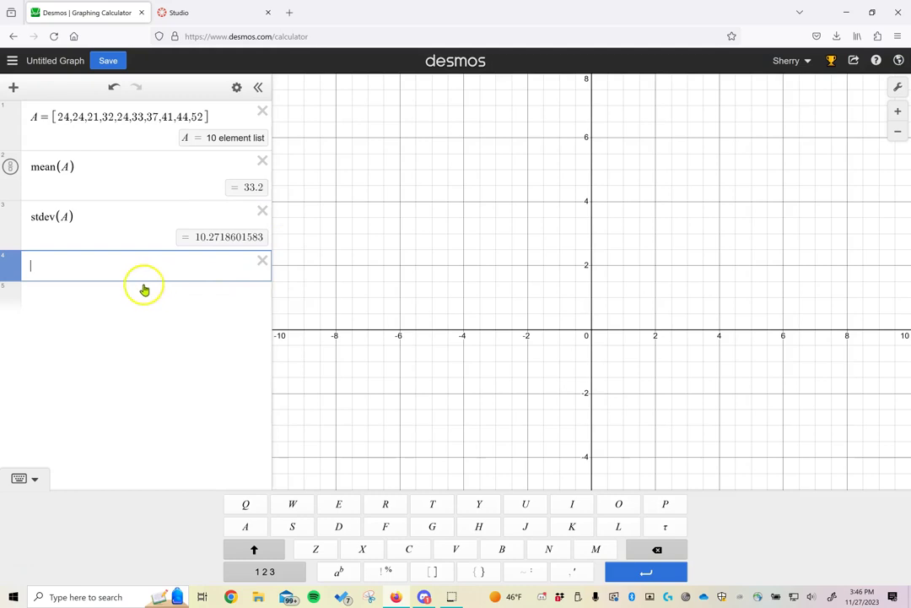
Step: Add median(A) on line 4, giving 32.5, and start line 5
left_click(93, 271)
left_click(256, 574)
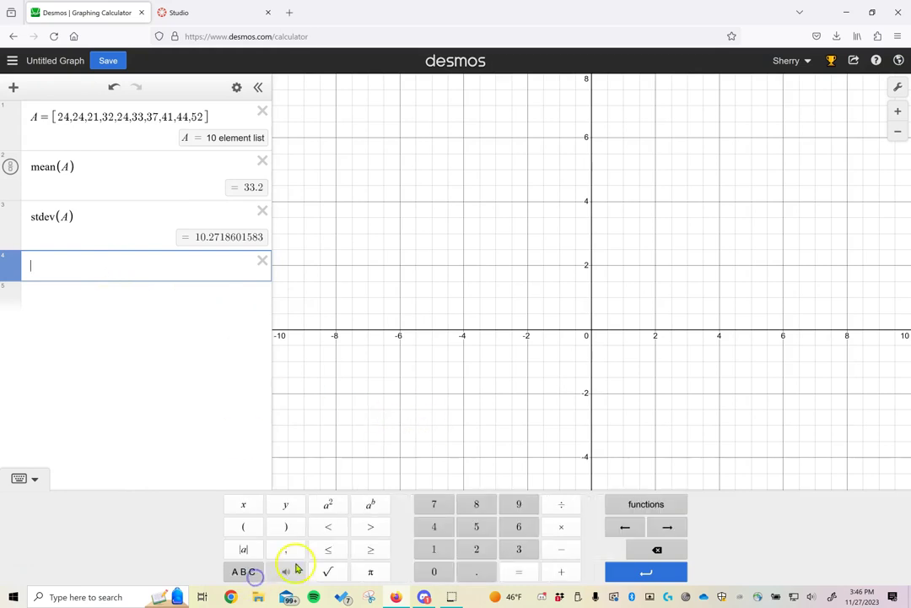
left_click(645, 504)
scroll(616, 428, "down", 2)
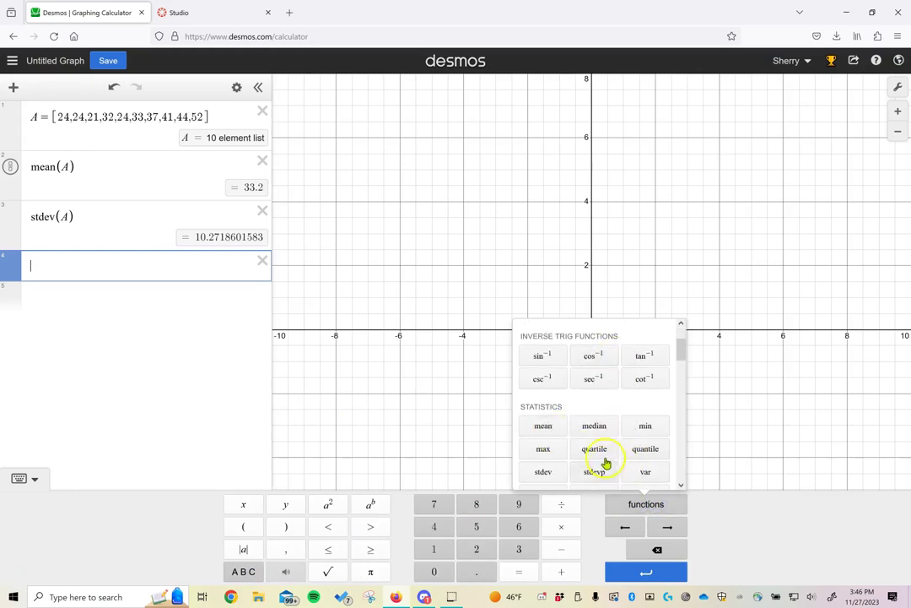
left_click(595, 428)
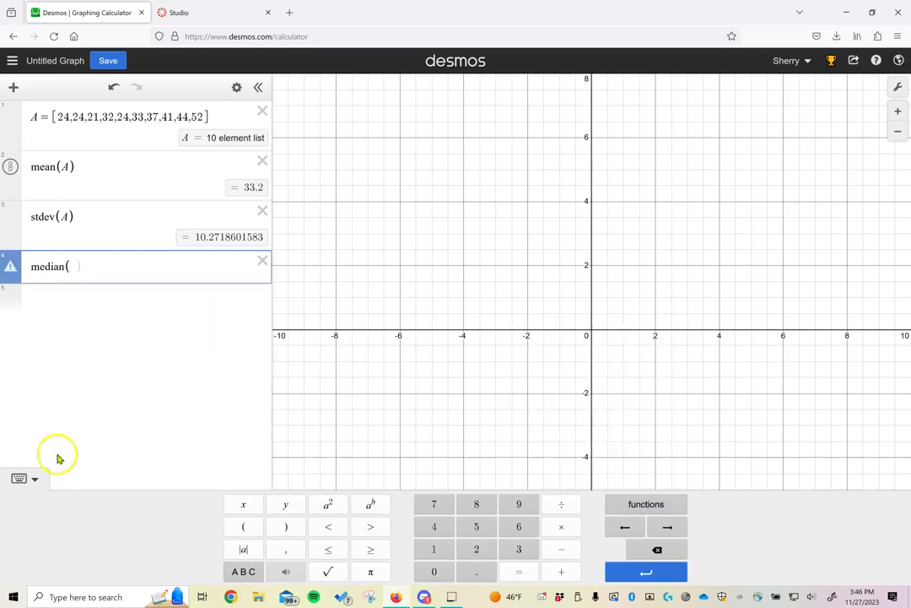
left_click(245, 572)
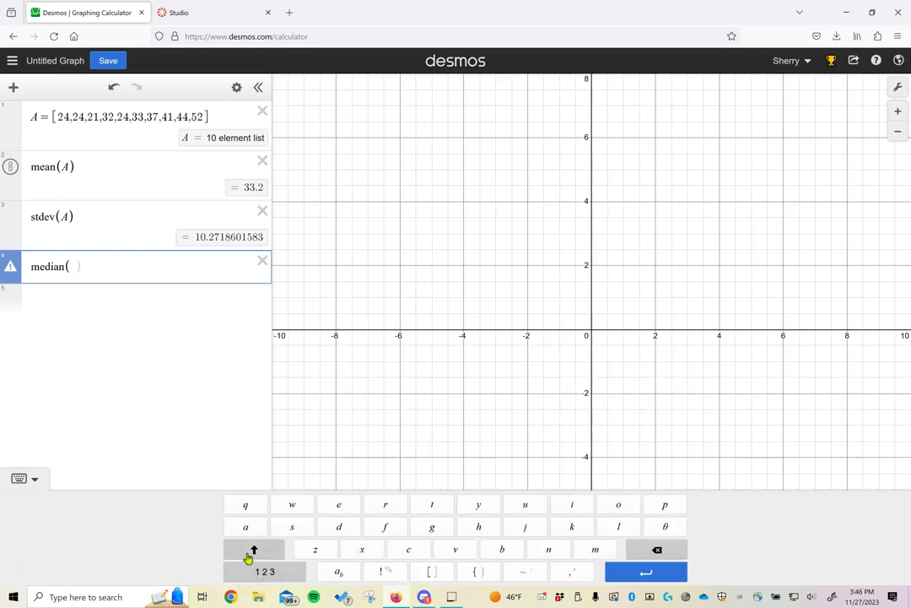
left_click(244, 549)
left_click(246, 526)
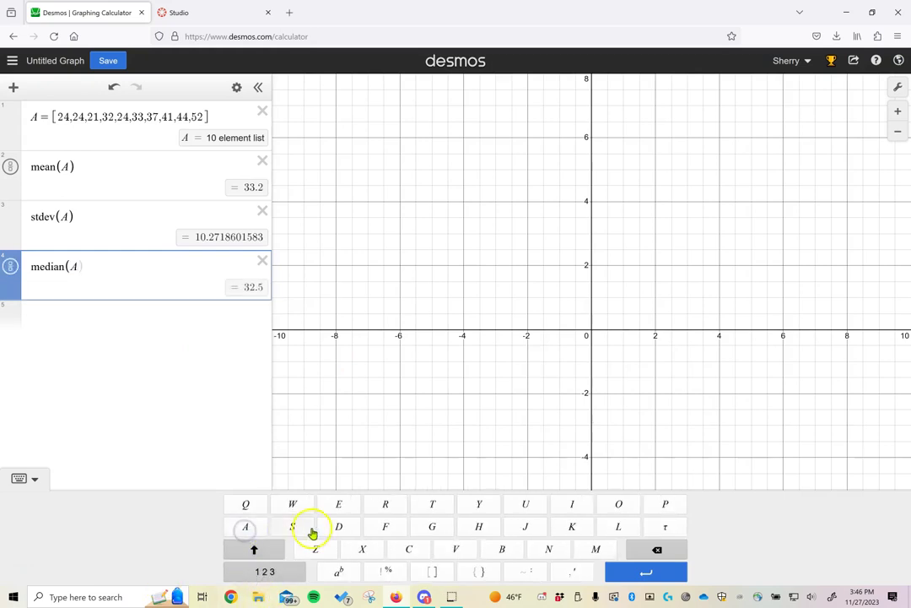
left_click(625, 573)
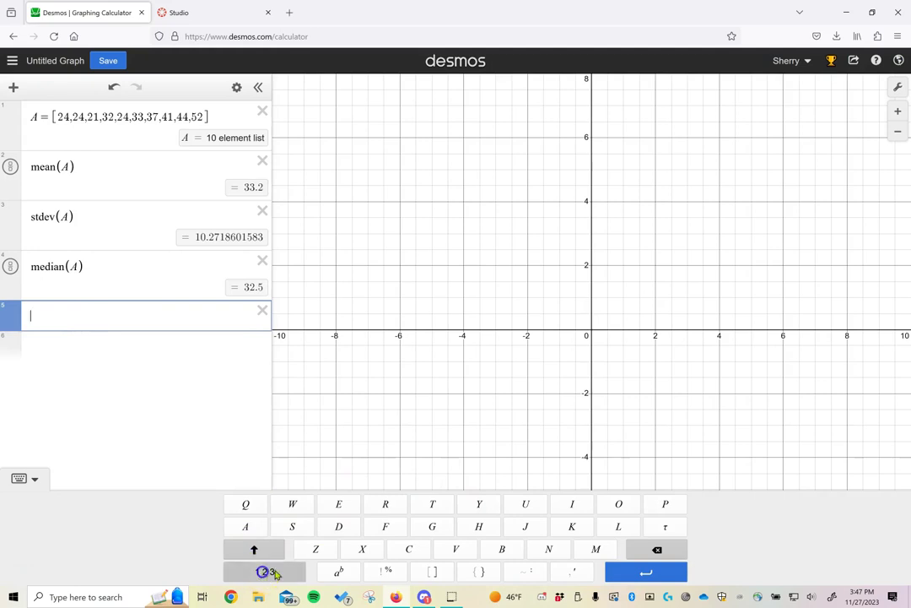
Step: Enter quartile(A,1) on line 5, giving 24, and start line 6
left_click(275, 573)
left_click(641, 508)
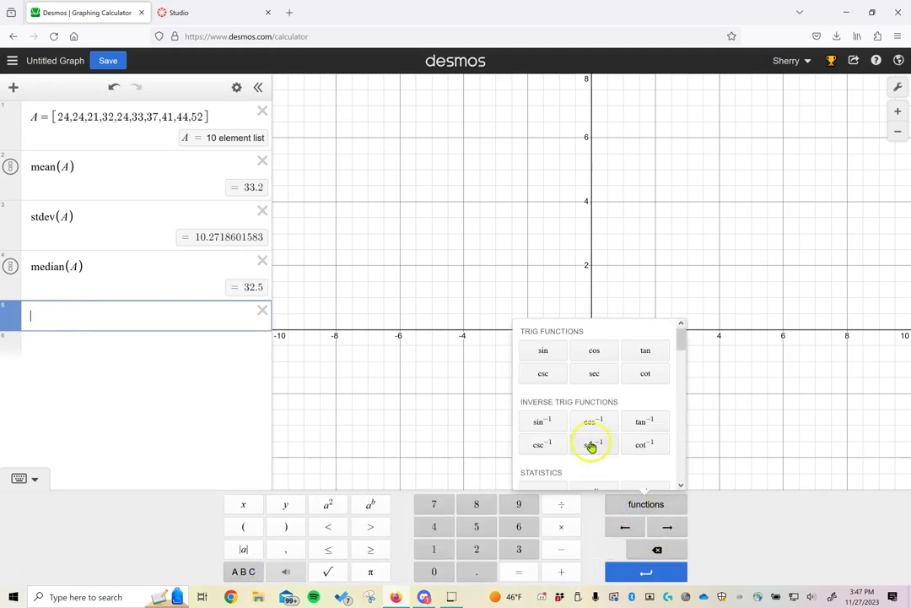
scroll(595, 449, "down", 1)
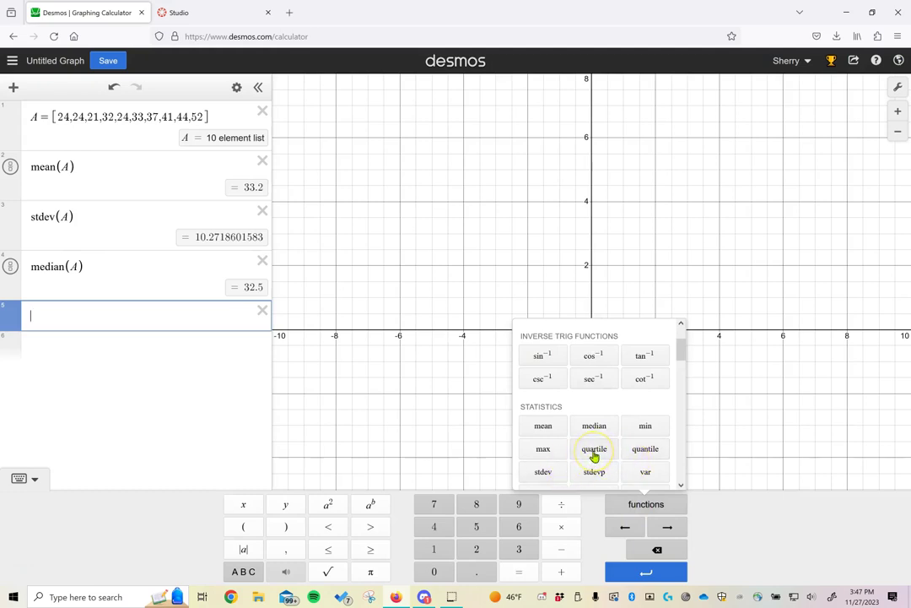
left_click(594, 449)
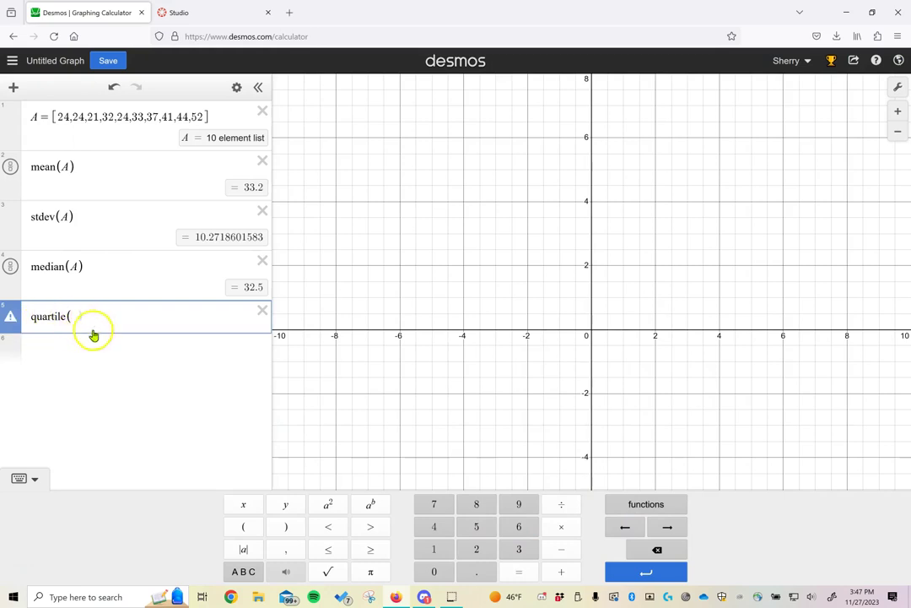
left_click(244, 572)
left_click(248, 548)
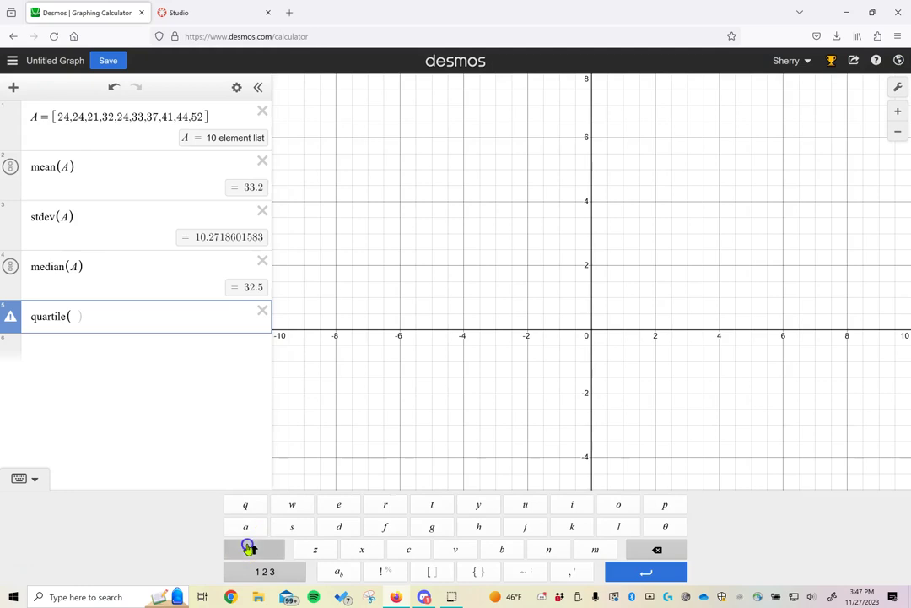
left_click(245, 526)
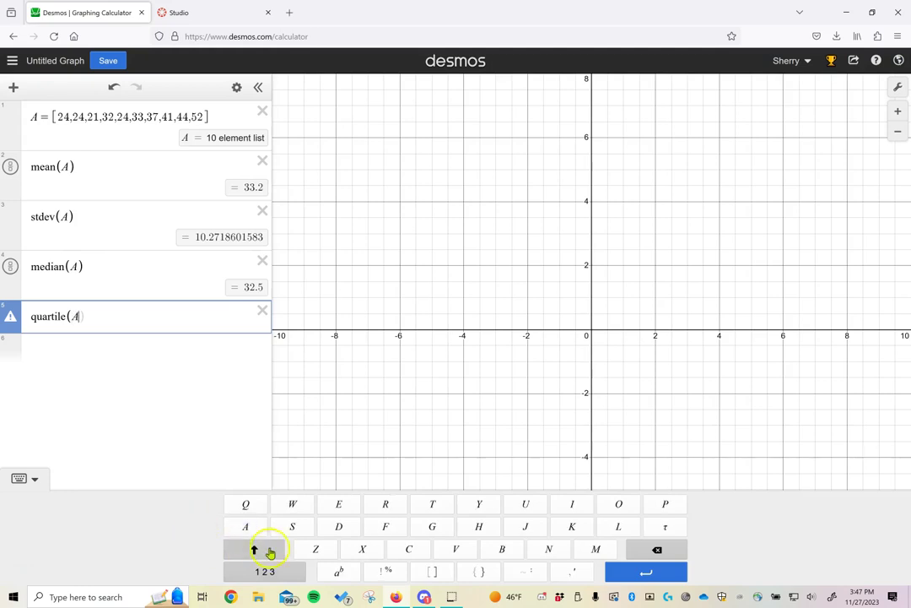
left_click(264, 572)
left_click(280, 550)
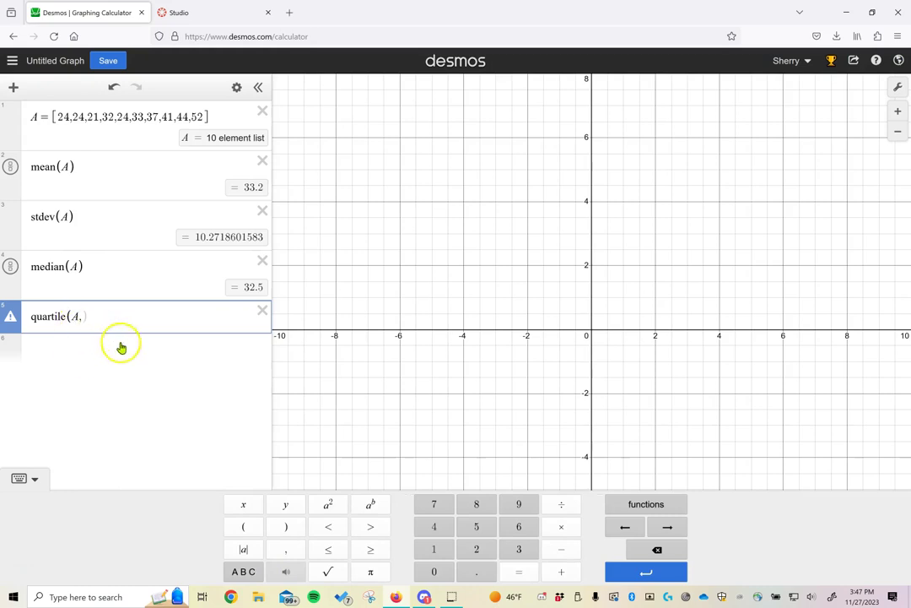
type(",")
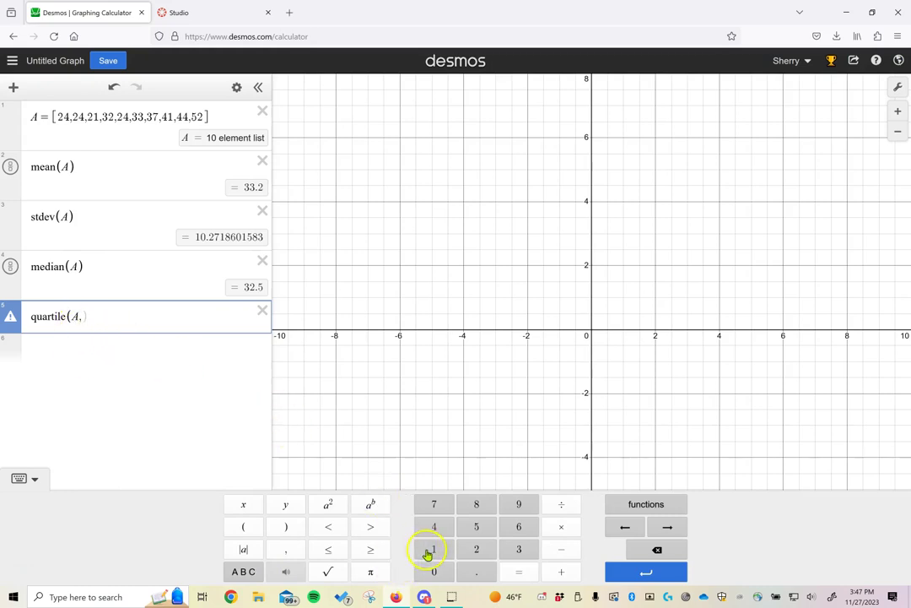
left_click(428, 549)
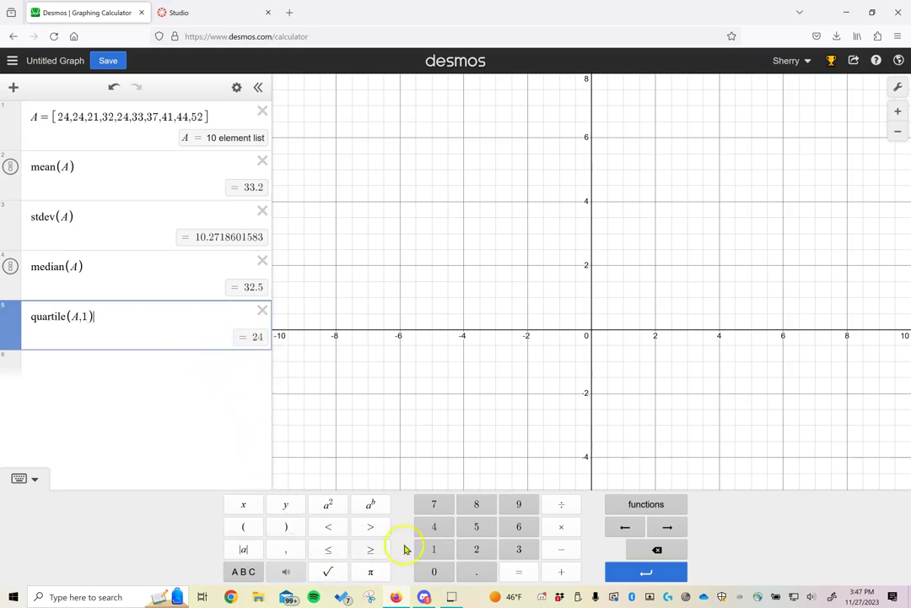
left_click(658, 574)
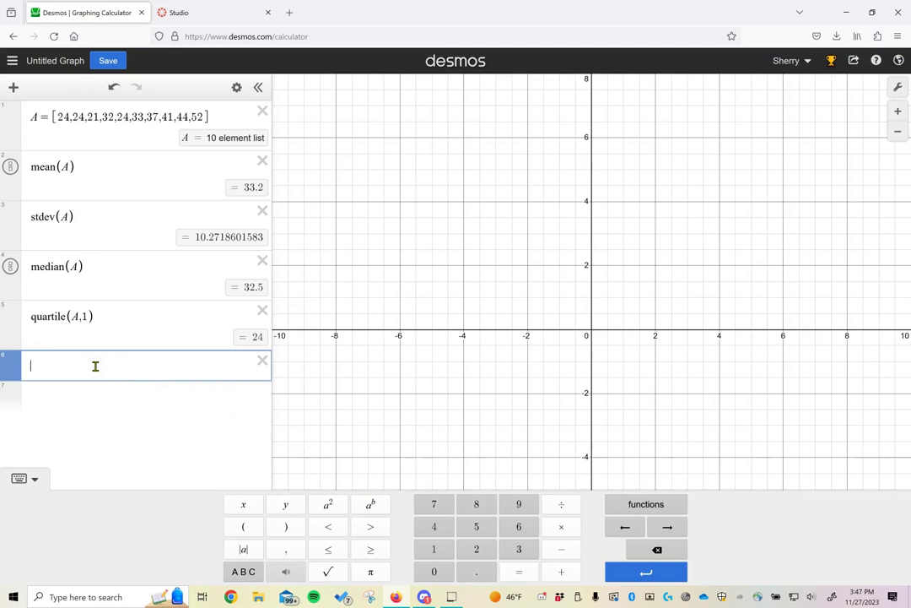
Step: Type quartile(A,3) on line 6, evaluating to 41, and confirm it to create line 7
type("quartile")
type("(")
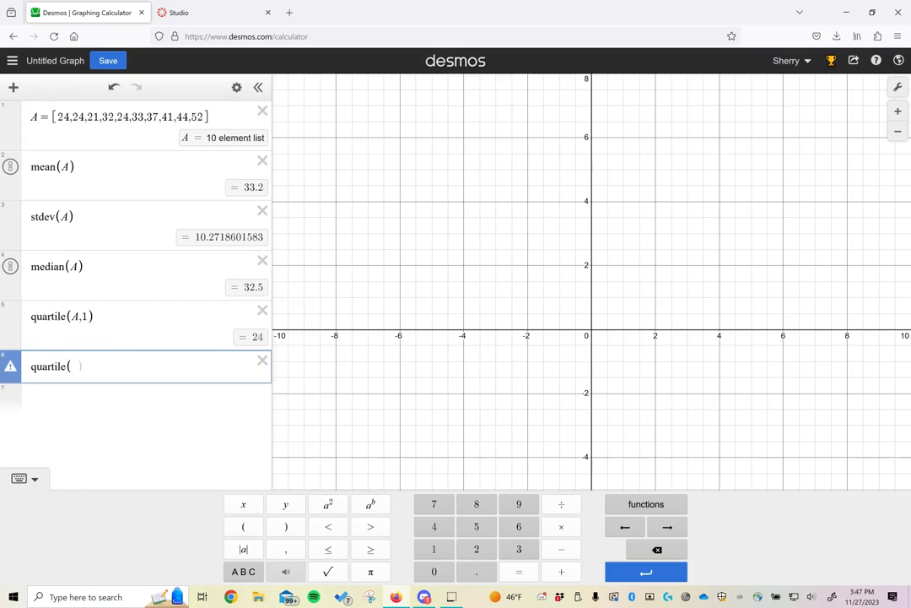
type("A,3")
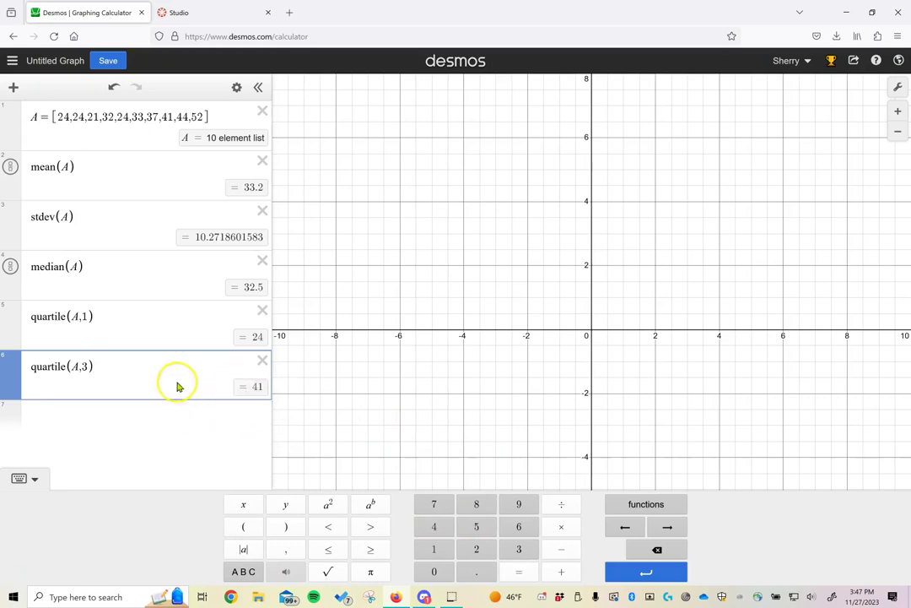
left_click(267, 393)
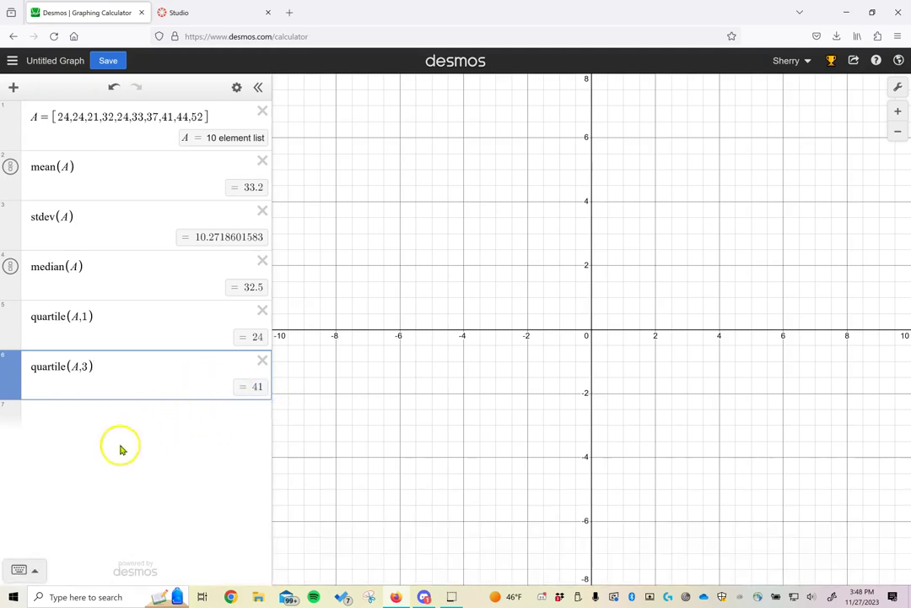
left_click(199, 381)
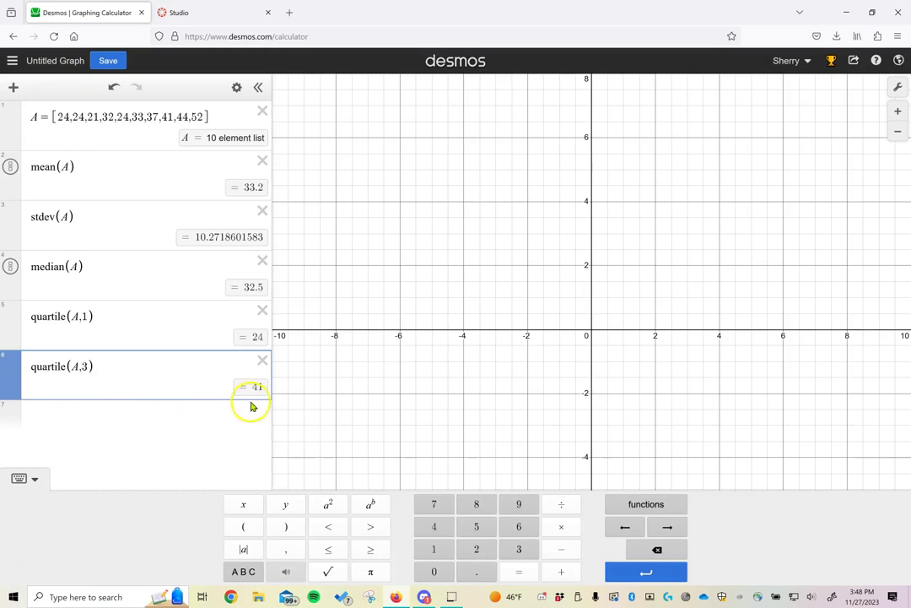
left_click(630, 575)
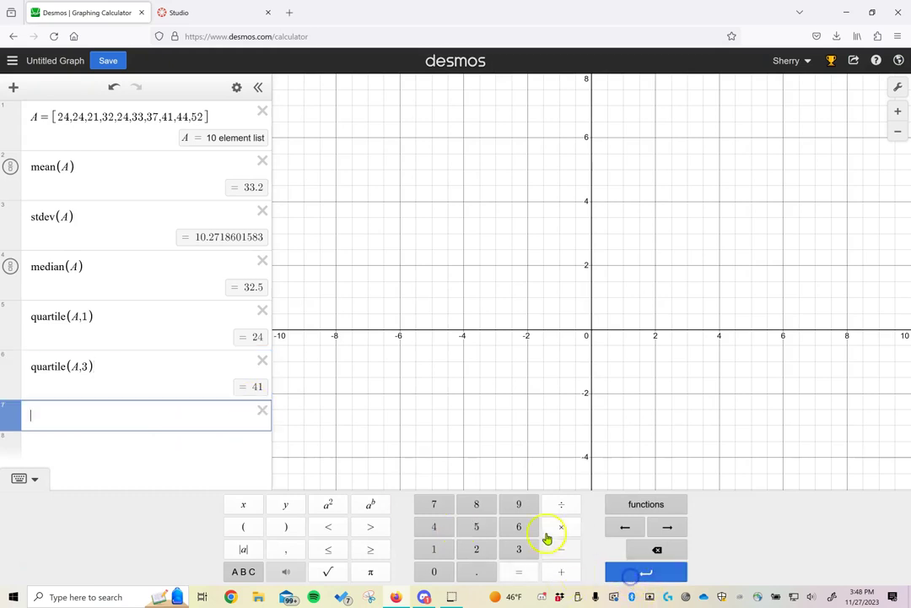
Step: Enter stats(A) on line 7, showing min 21, Q1 24, median 32.5, Q3 41, max 52
left_click(655, 512)
scroll(615, 436, "down", 1)
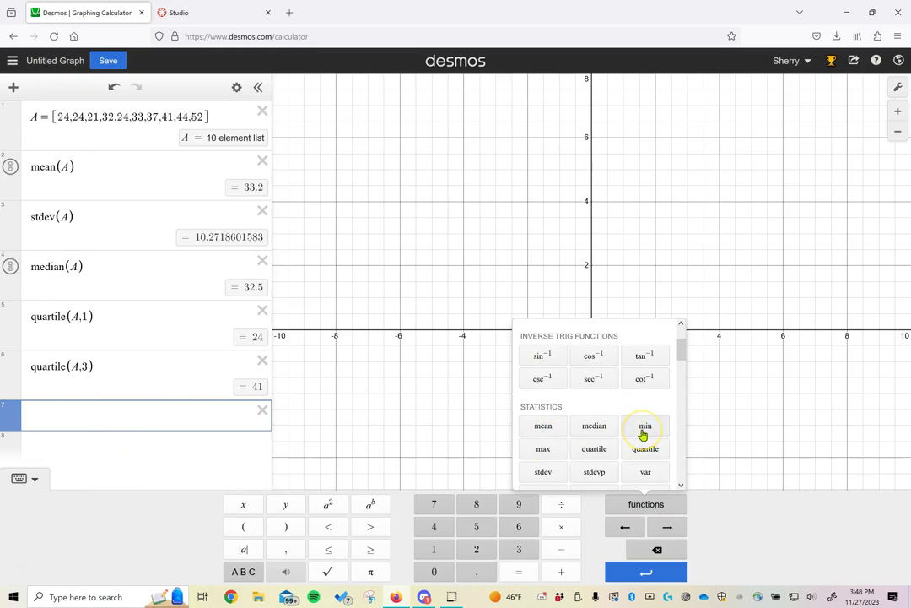
scroll(643, 433, "down", 1)
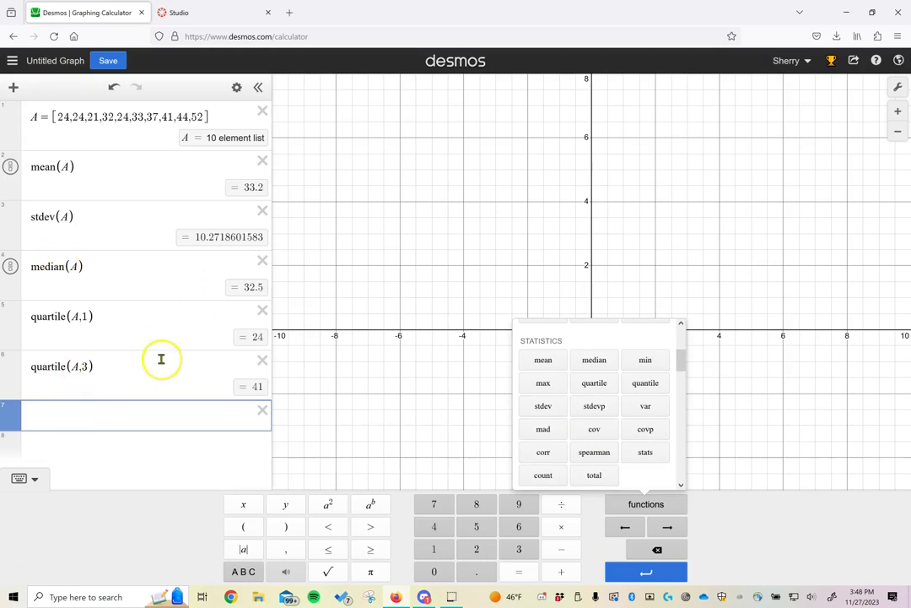
left_click(655, 458)
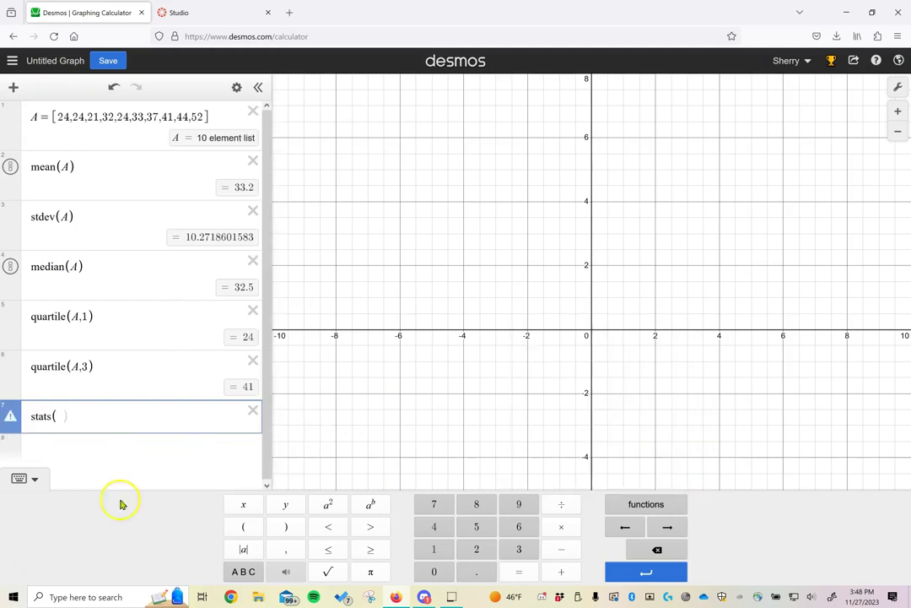
left_click(250, 571)
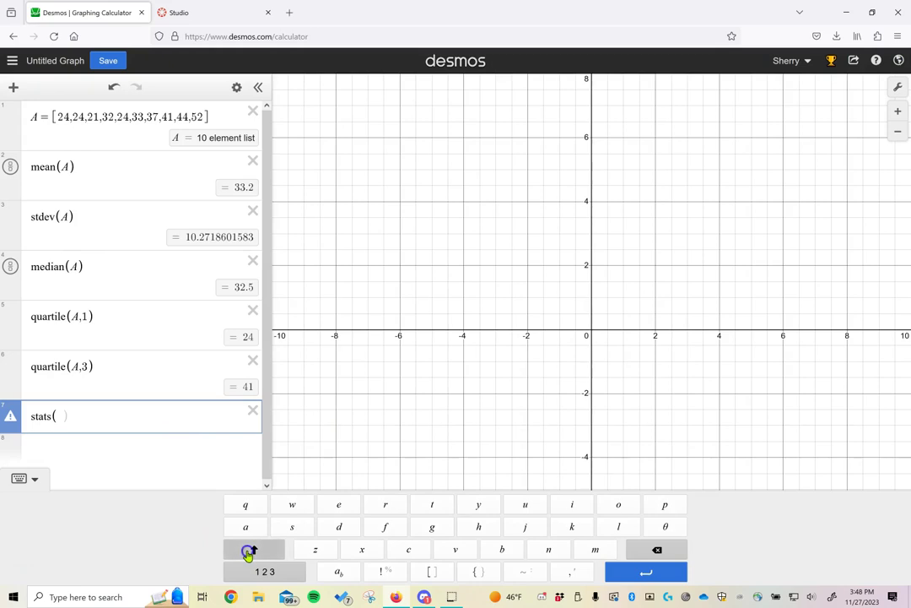
left_click(250, 551)
left_click(247, 526)
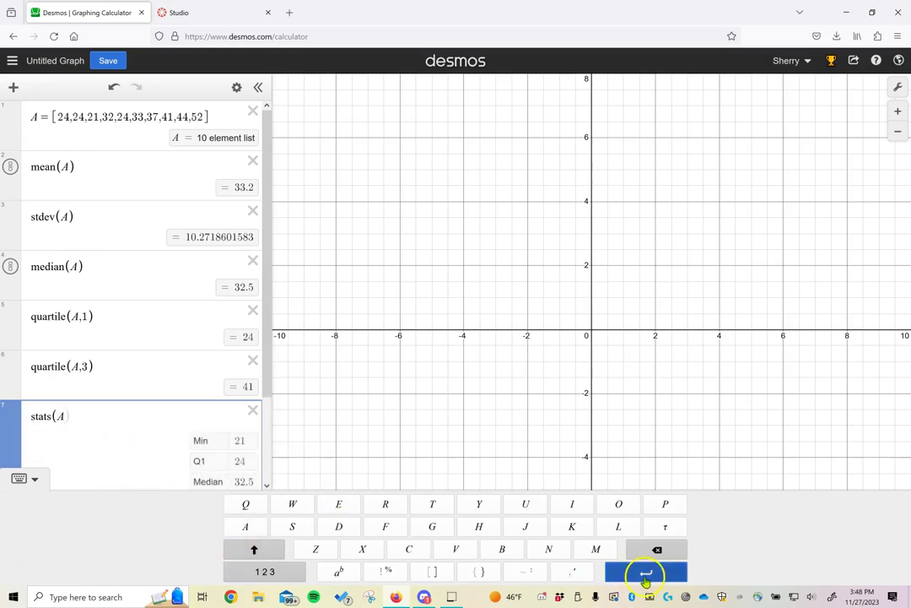
left_click(646, 574)
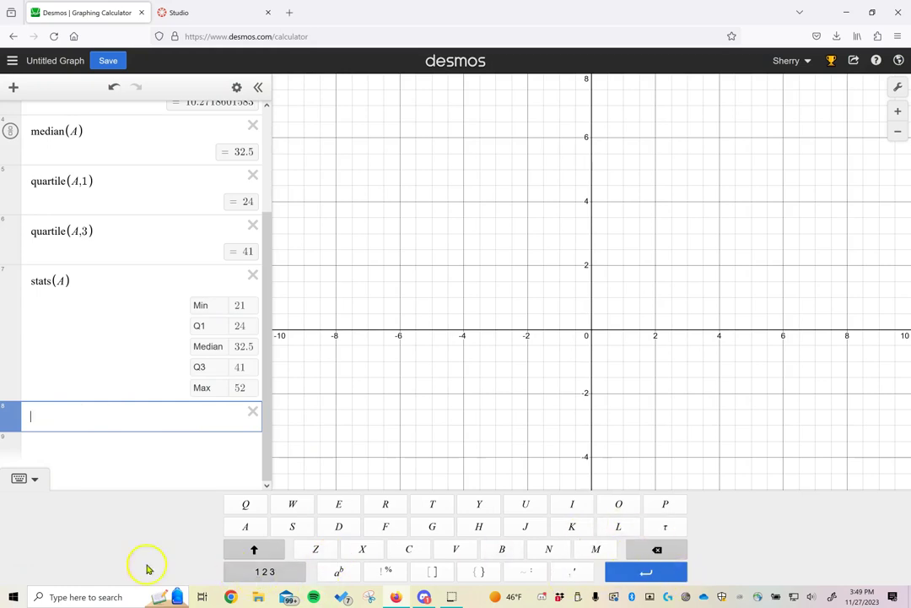
Step: Enter 41 − 24 on row 8 so it evaluates the interquartile range as 17
left_click(289, 574)
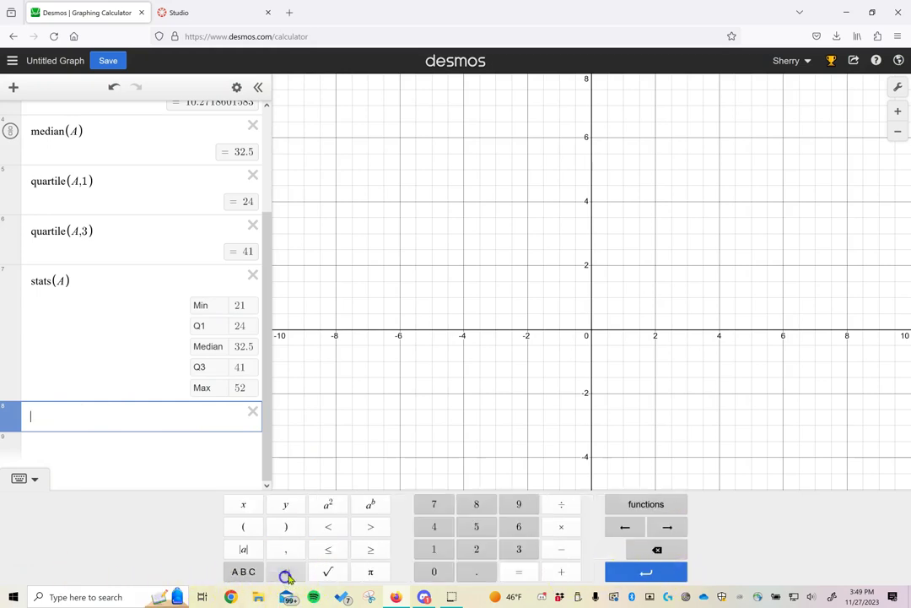
left_click(643, 504)
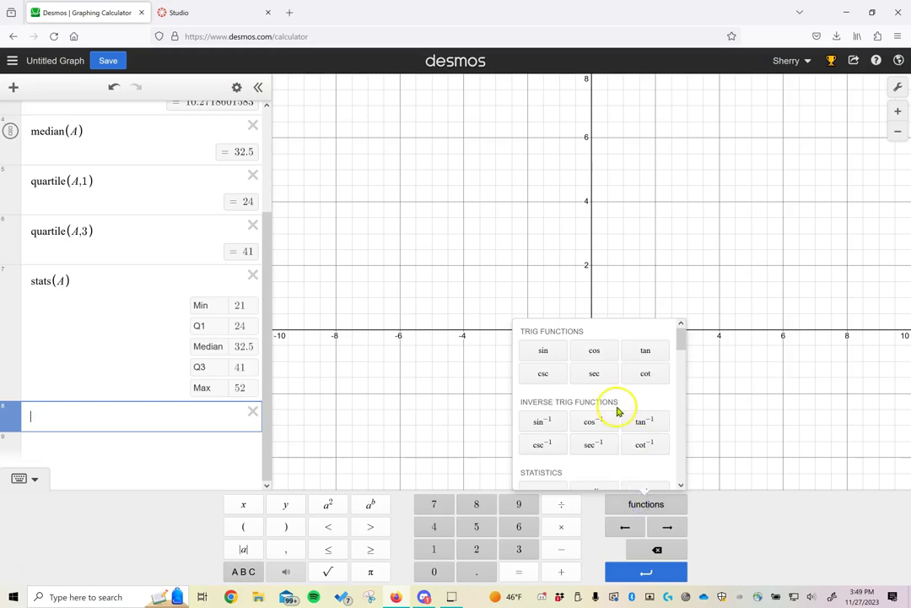
scroll(620, 422, "down", 4)
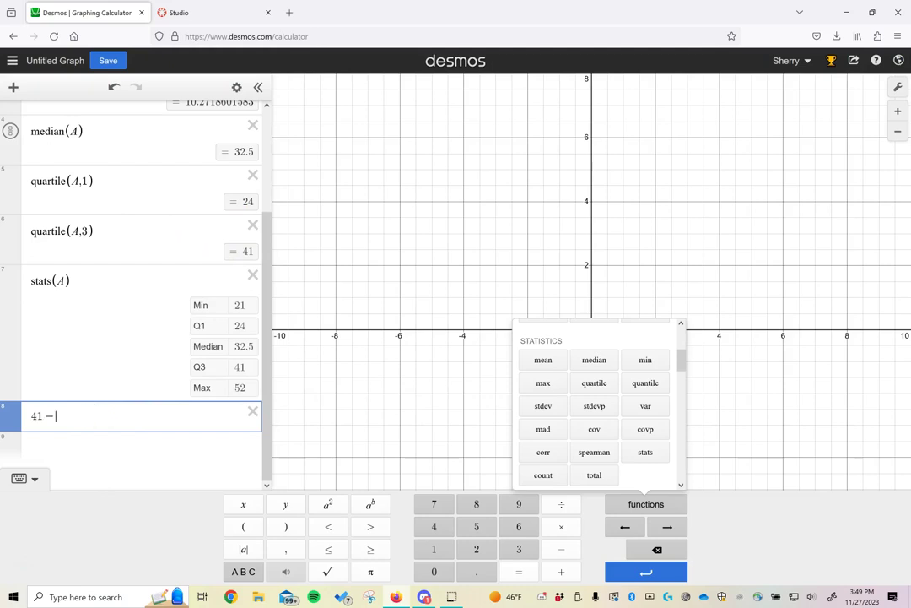
type("24")
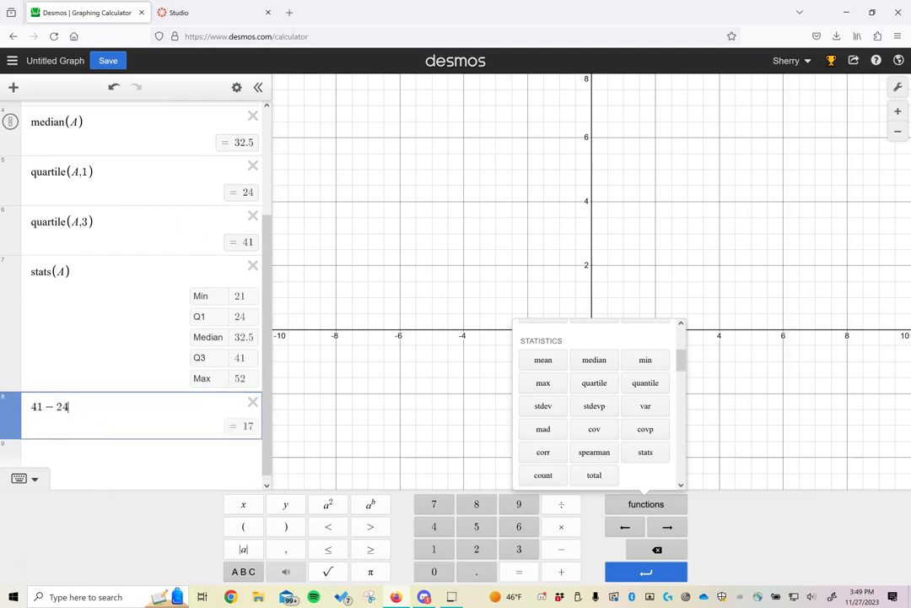
key("Return")
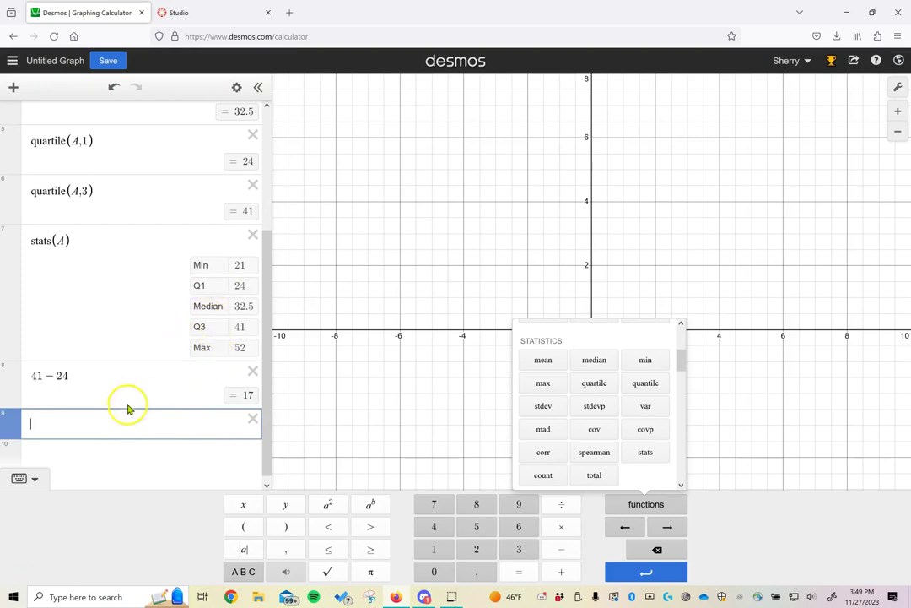
Step: Enter 52-21 on row 9 to get the range of list A, 31
left_click(73, 424)
type("52-2")
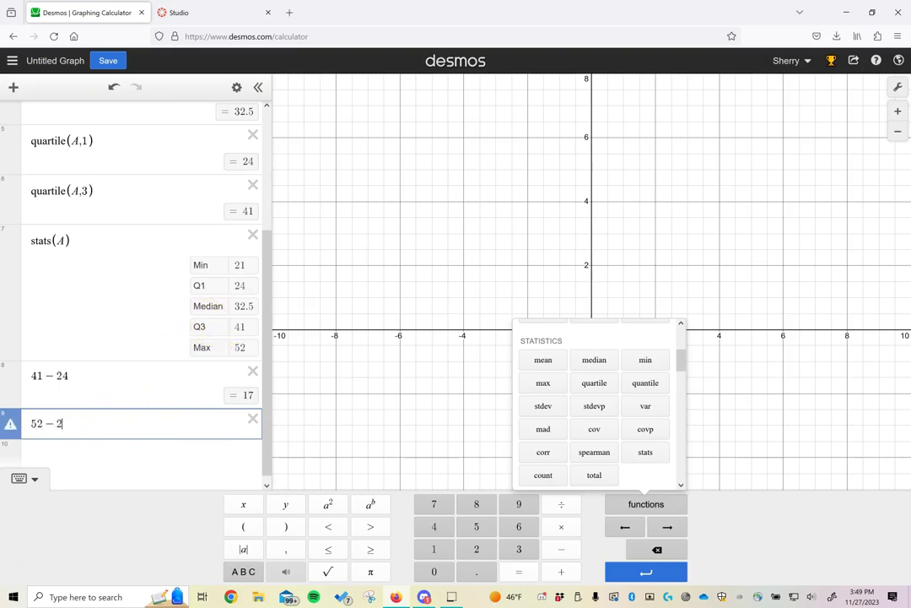
type("1")
key("Return")
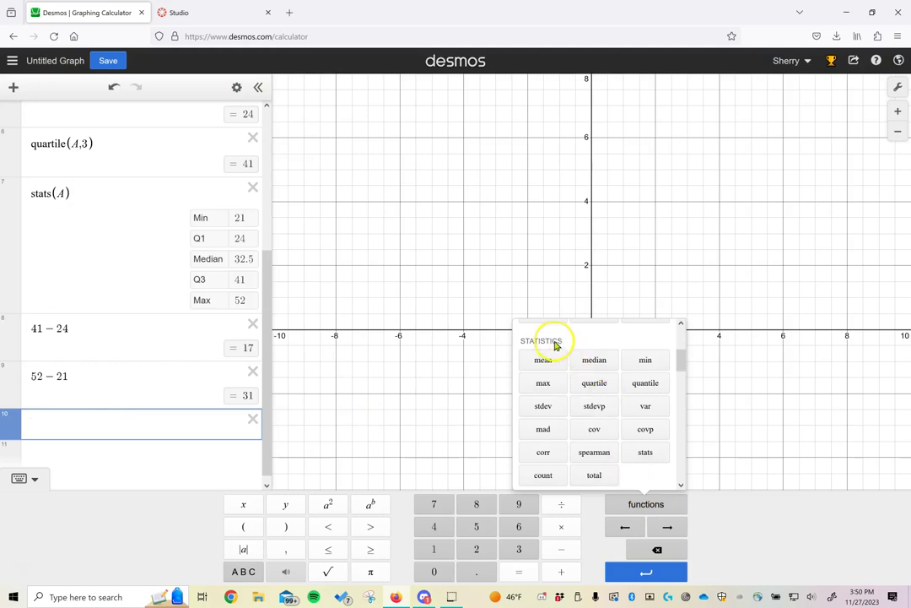
scroll(147, 321, "up", 1)
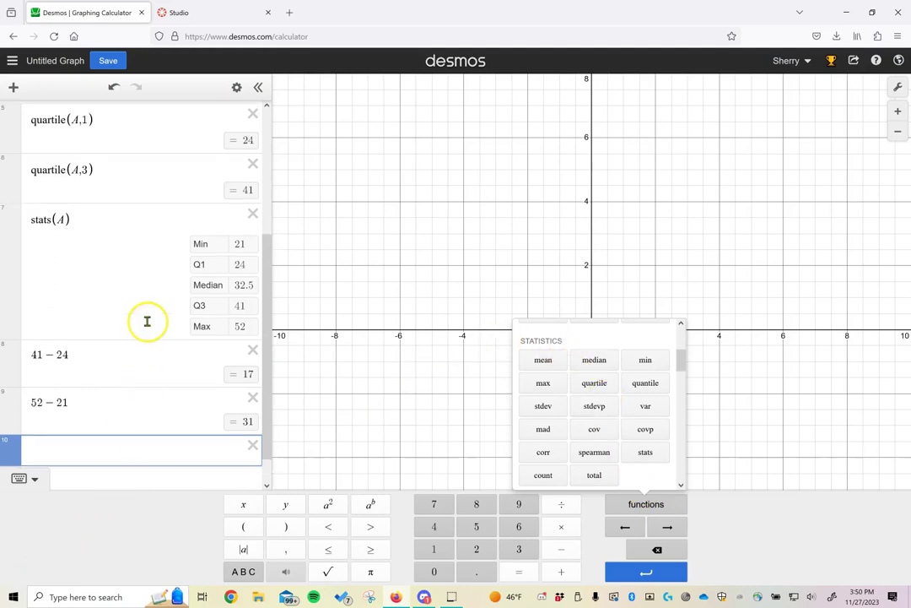
scroll(147, 320, "up", 5)
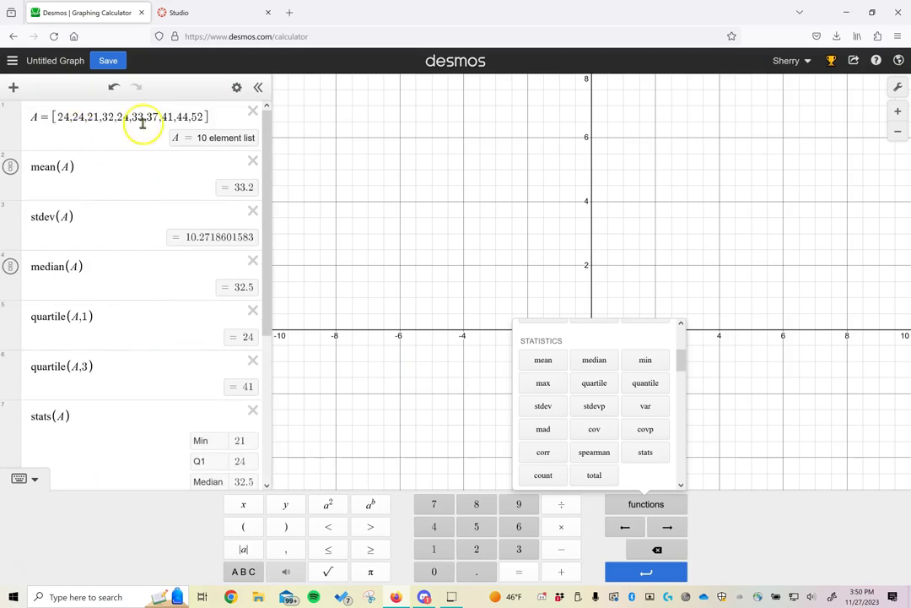